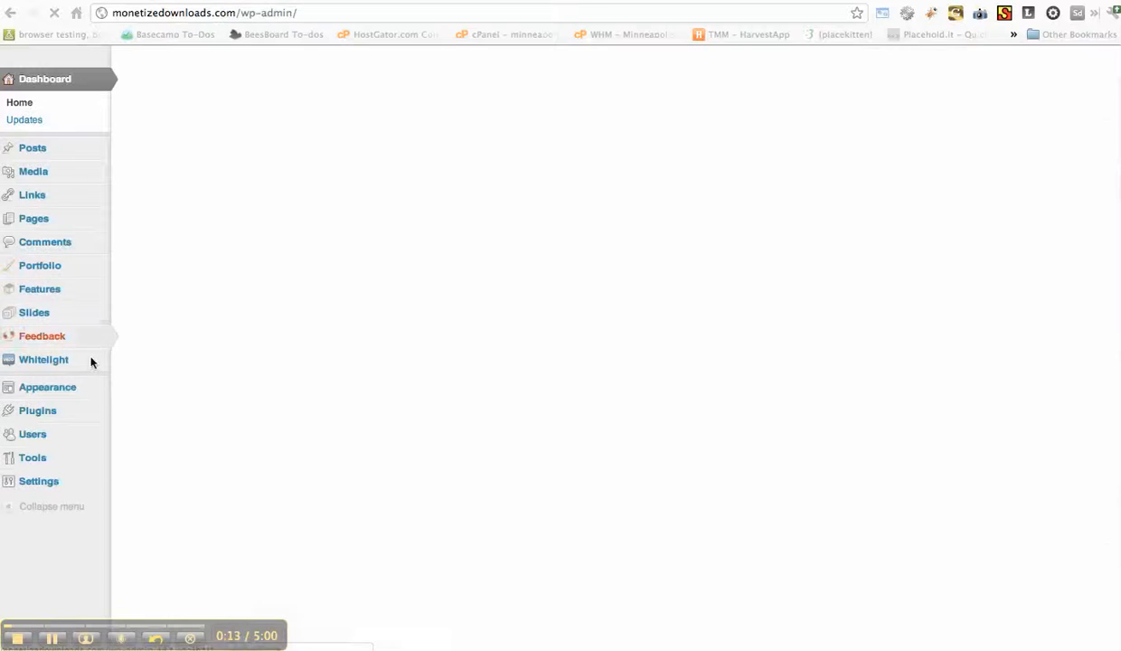
# - Search the plugin directory for "maintenance mode"
pyautogui.moveTo(54, 411)
pyautogui.click(143, 429)
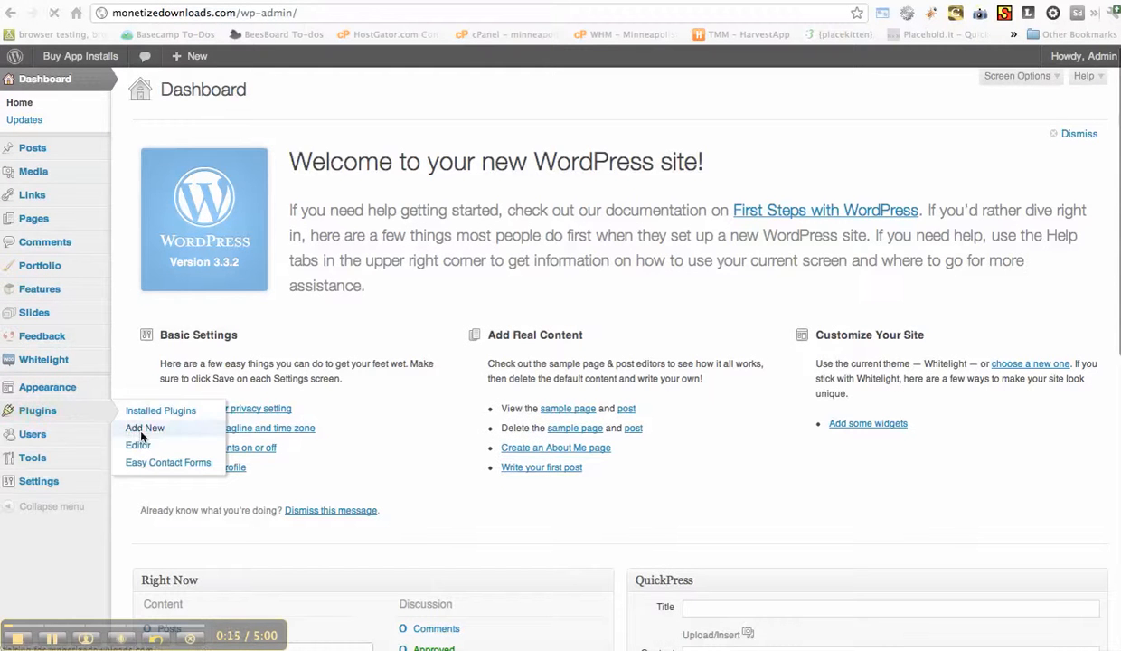
pyautogui.click(202, 227)
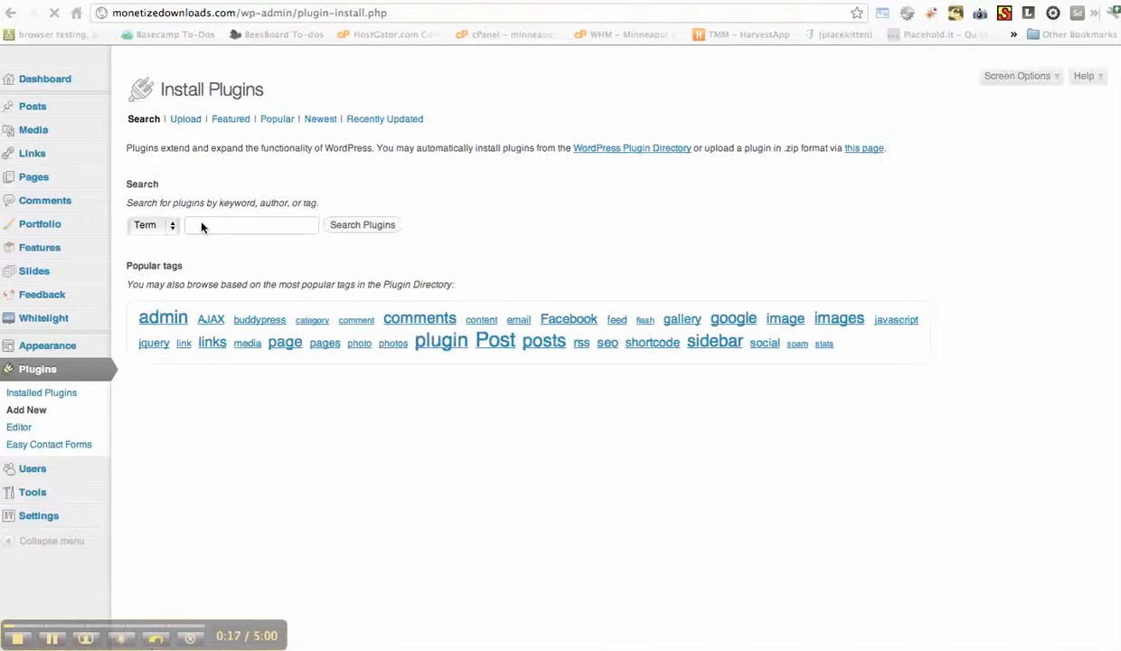
pyautogui.write('ma')
pyautogui.press('Down')
pyautogui.press('Return')
pyautogui.press('Return')
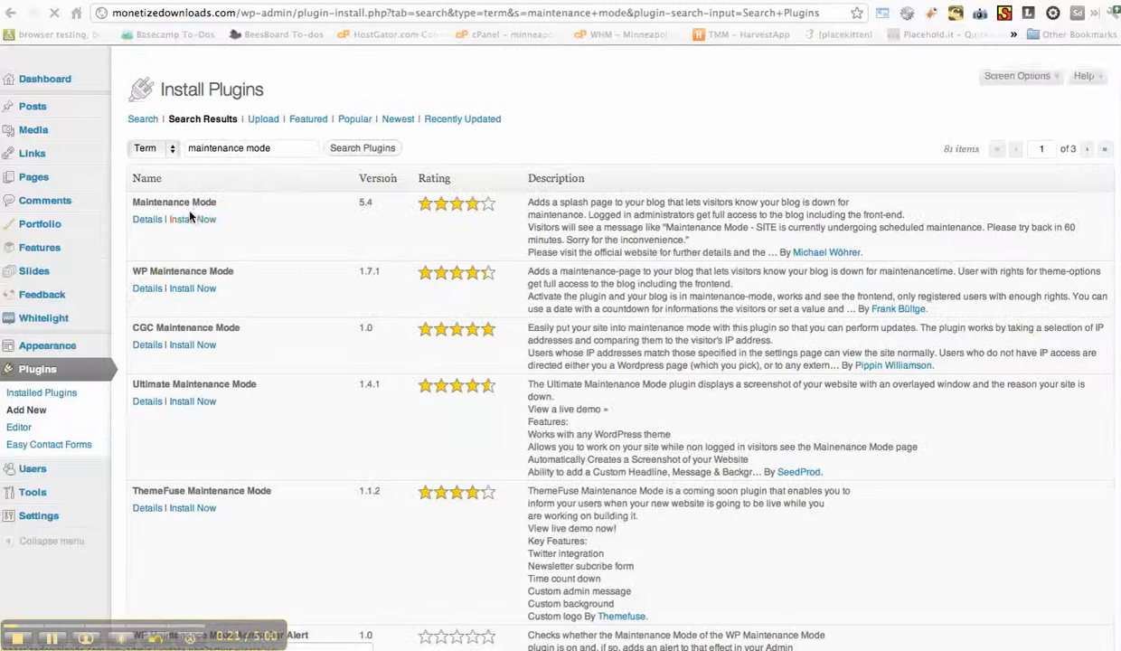
# - Install the Maintenance Mode 5.4 plugin from the search results and activate it
pyautogui.click(190, 221)
pyautogui.press('Return')
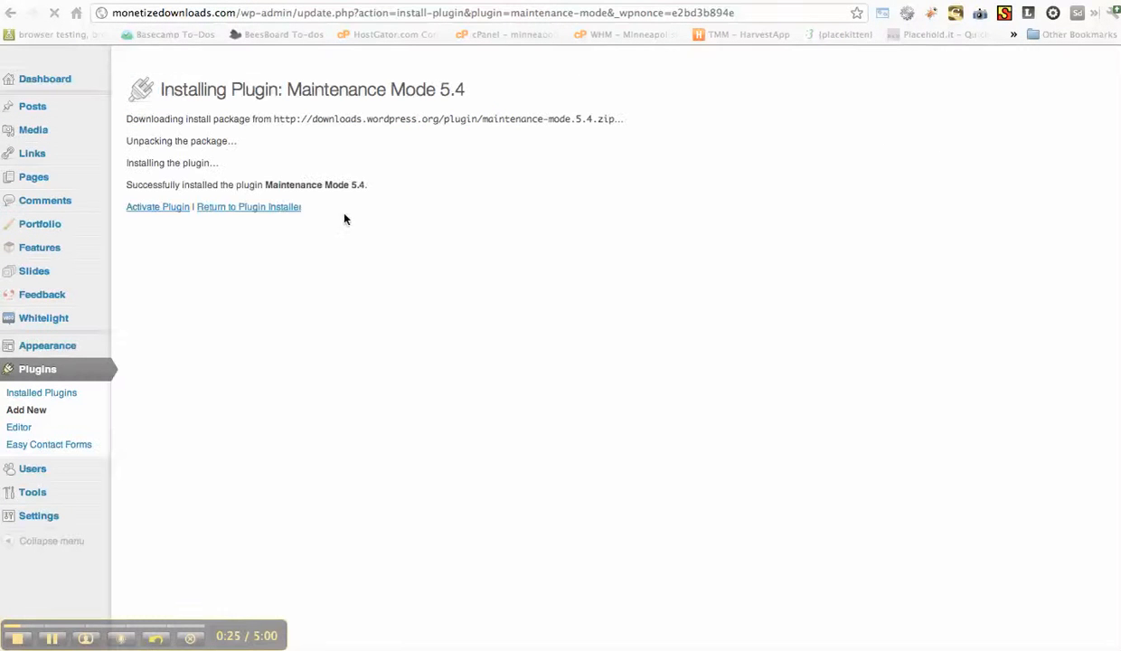
pyautogui.click(143, 210)
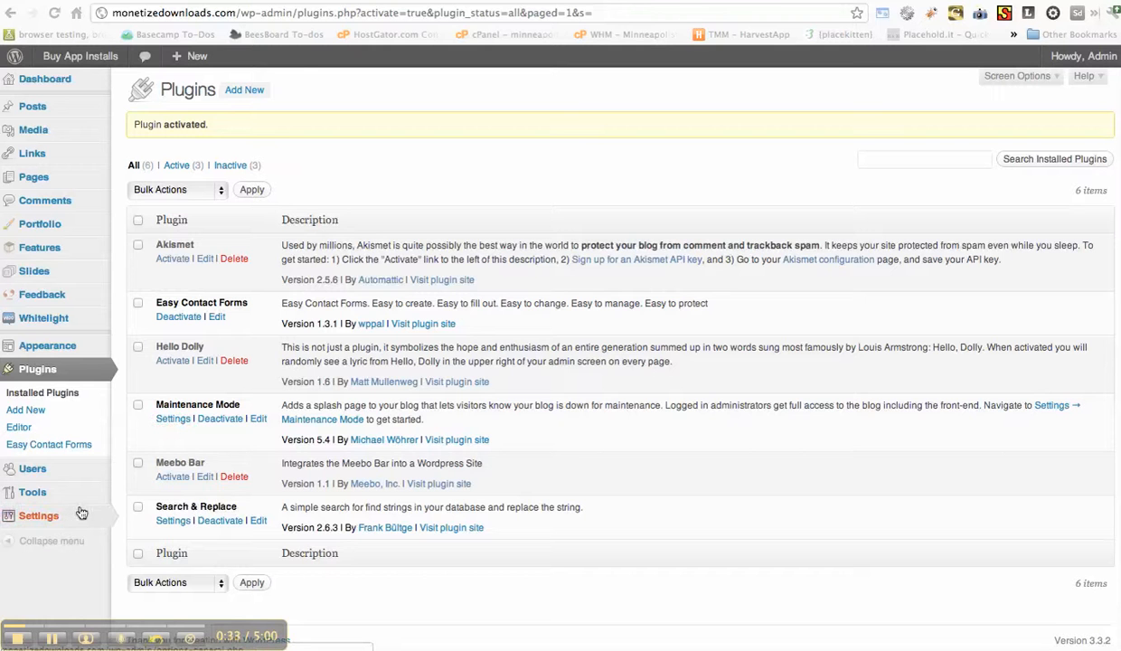
# - Open the Maintenance Mode plugin settings and save them with the mode set to Activated
pyautogui.moveTo(75, 513)
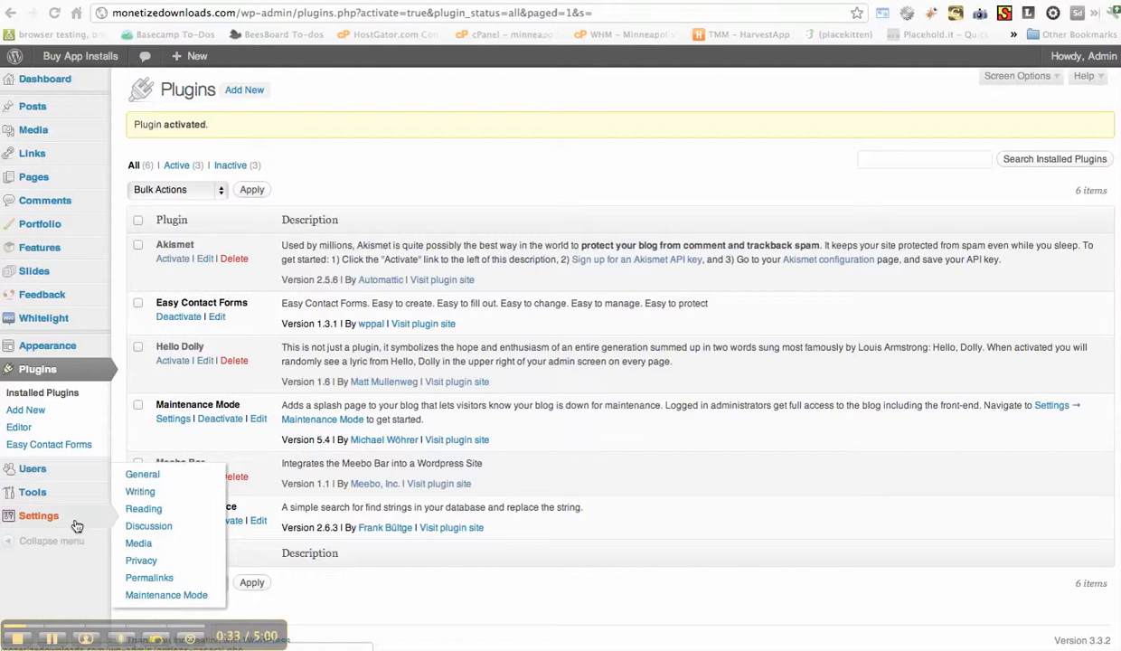
pyautogui.click(146, 595)
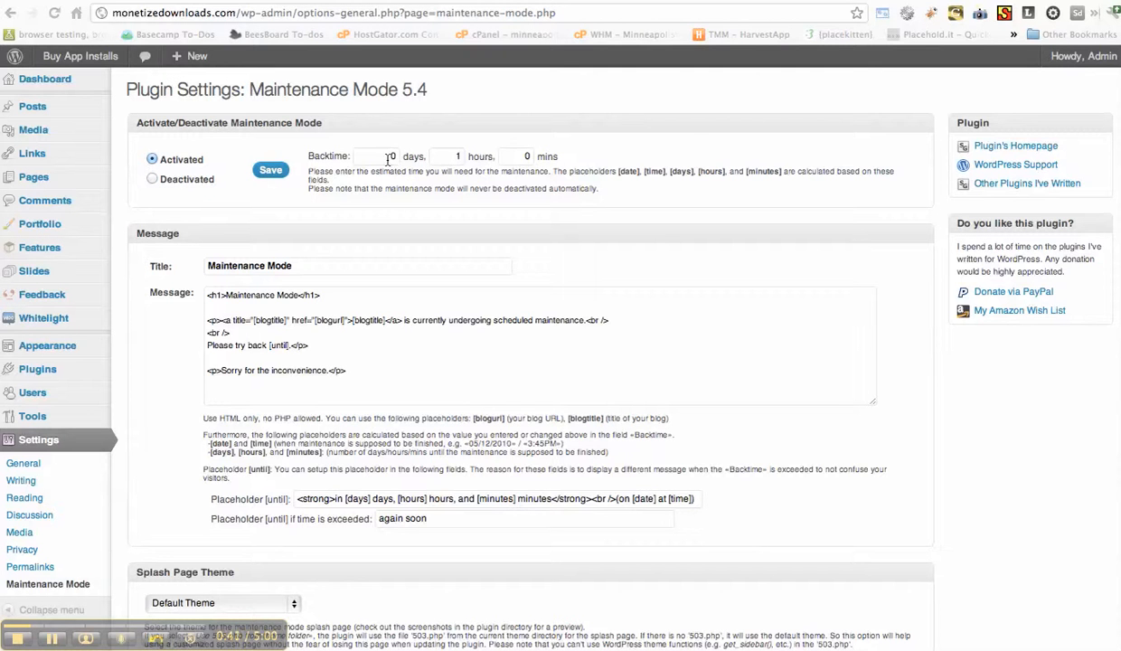
pyautogui.click(272, 173)
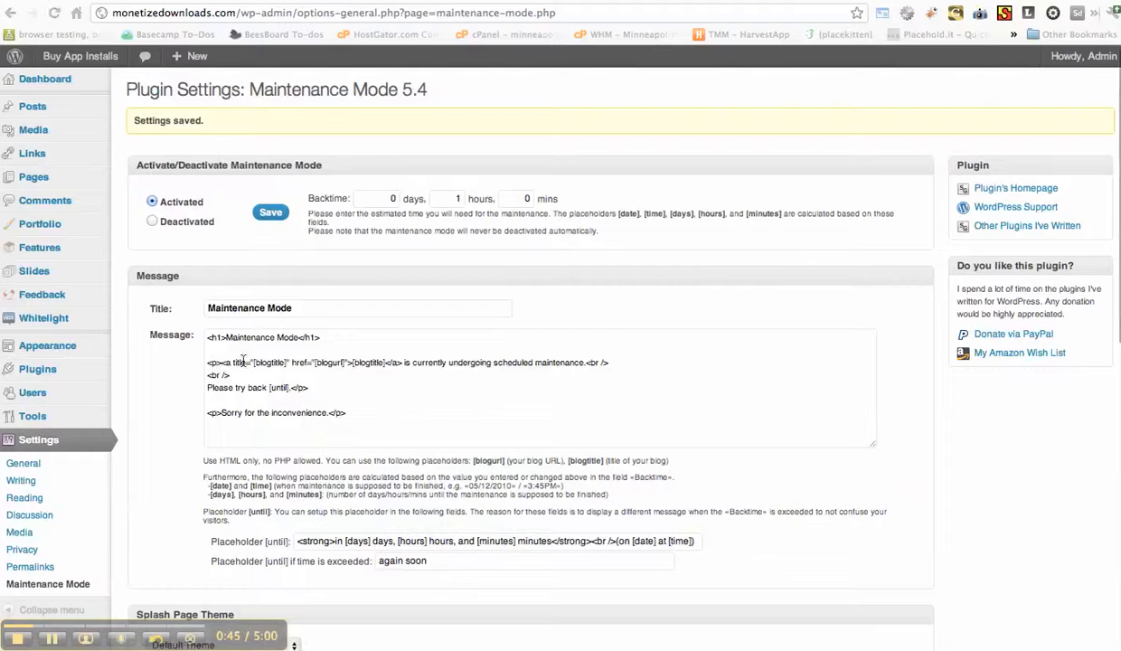
# - Delete the entire default splash page message in the Maintenance Mode settings and save the change
pyautogui.moveTo(231, 350); pyautogui.dragTo(264, 369)
pyautogui.click(344, 366)
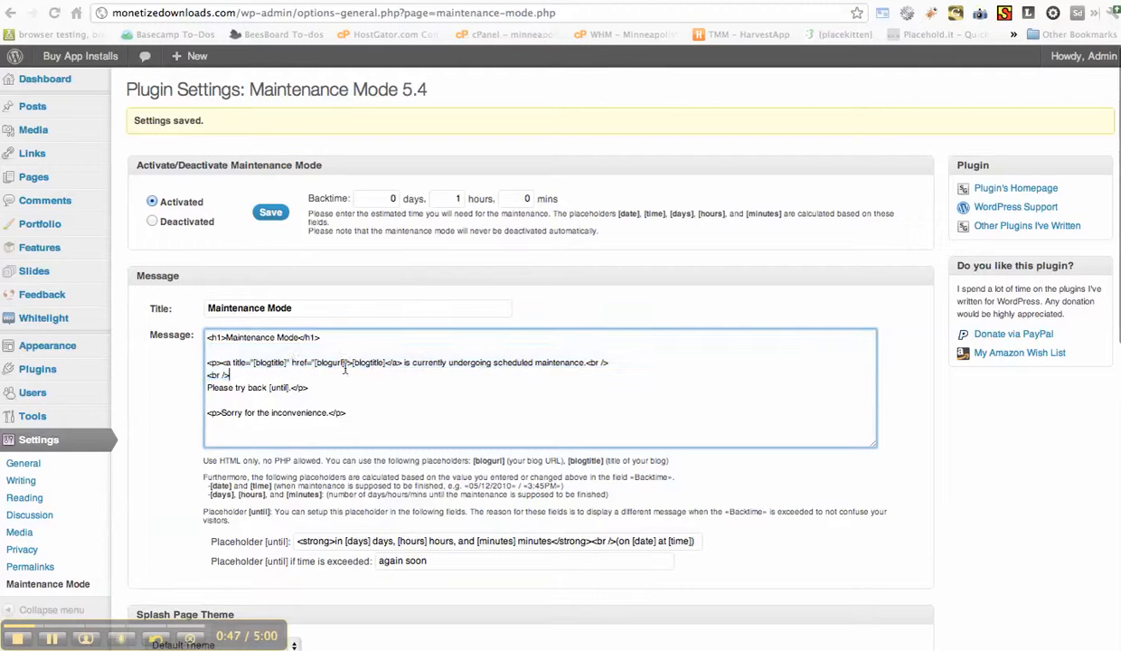
pyautogui.moveTo(211, 337); pyautogui.dragTo(449, 442)
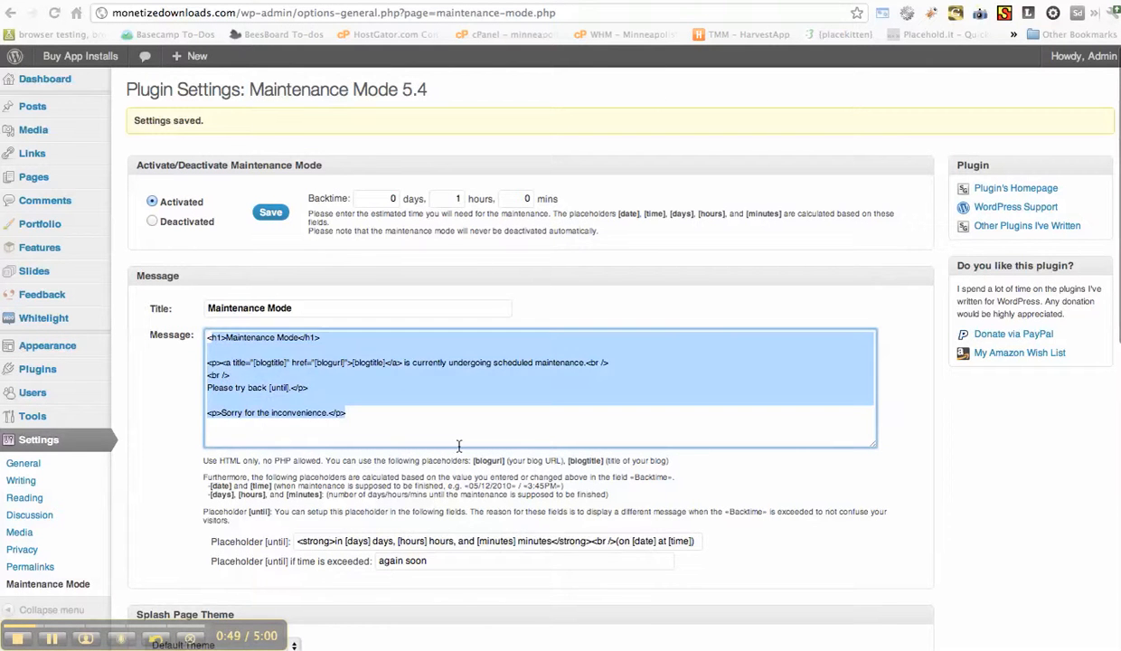
pyautogui.write('<')
pyautogui.scroll(-1, 362, 316)
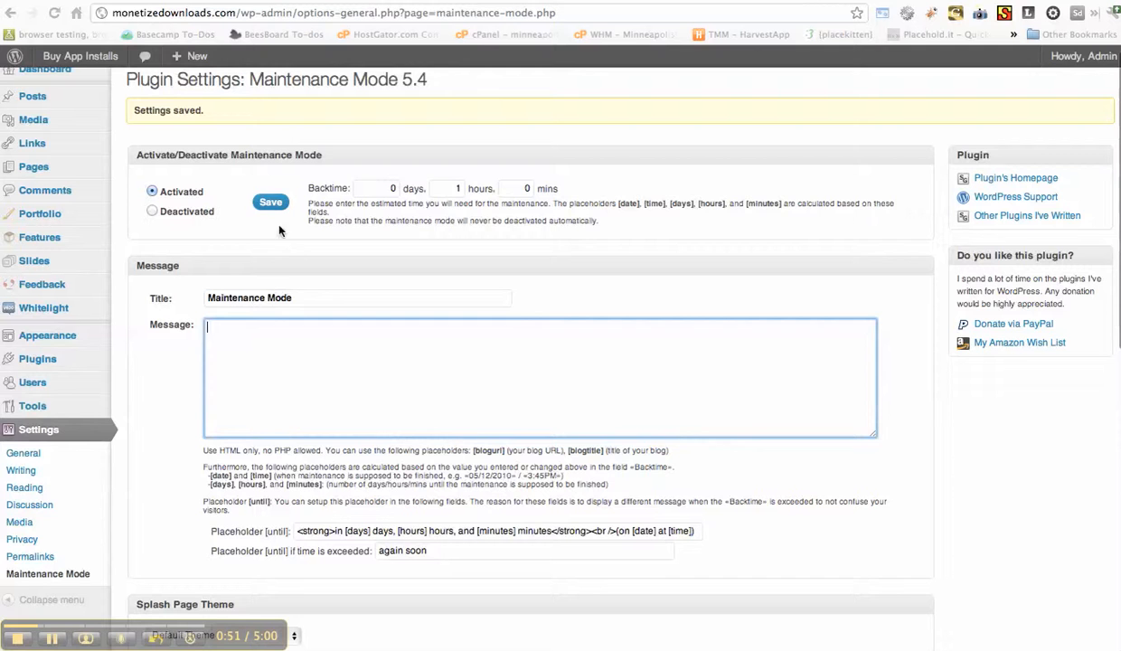
pyautogui.click(264, 202)
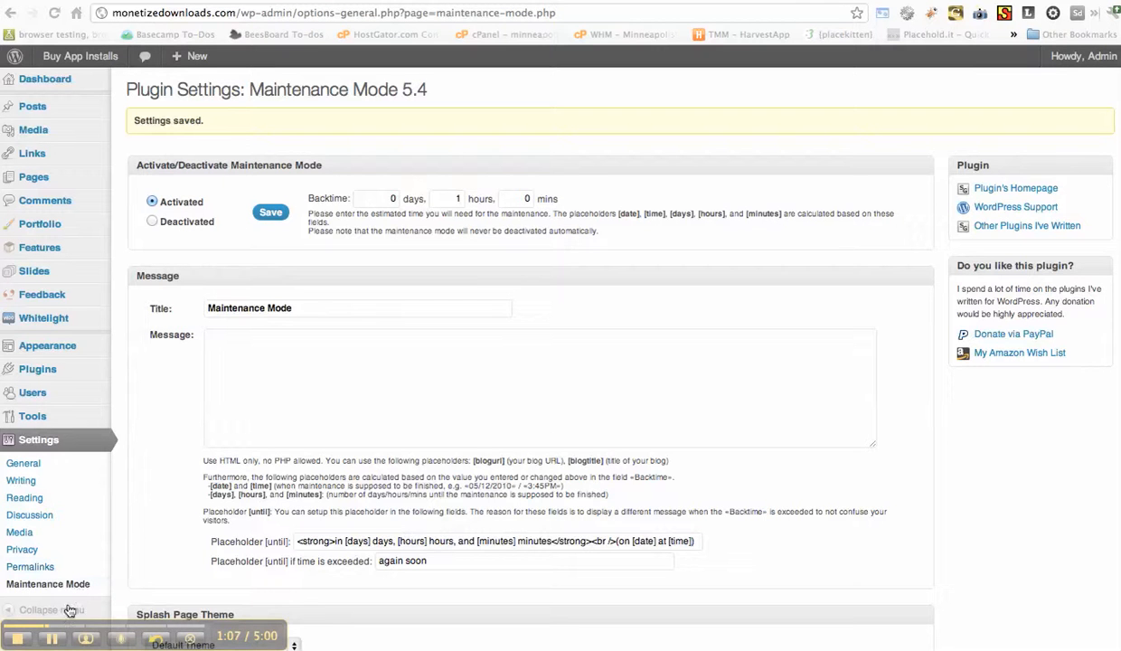
# - View the live site's How It Works page and return to the home page to check access while logged in
pyautogui.click(87, 59)
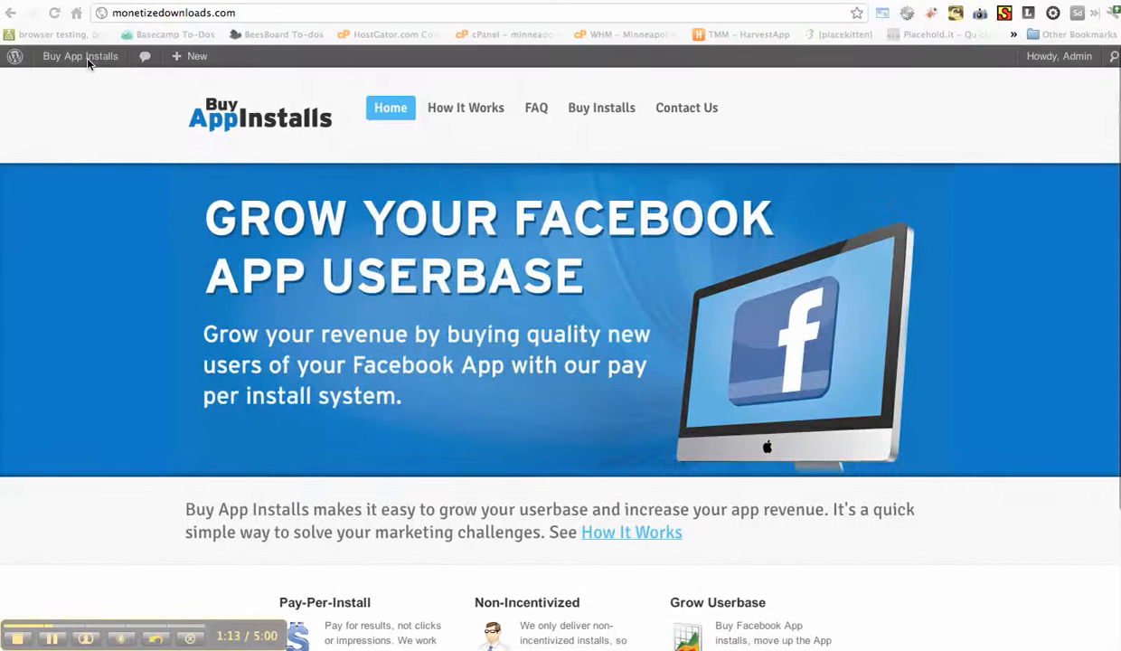
pyautogui.click(455, 106)
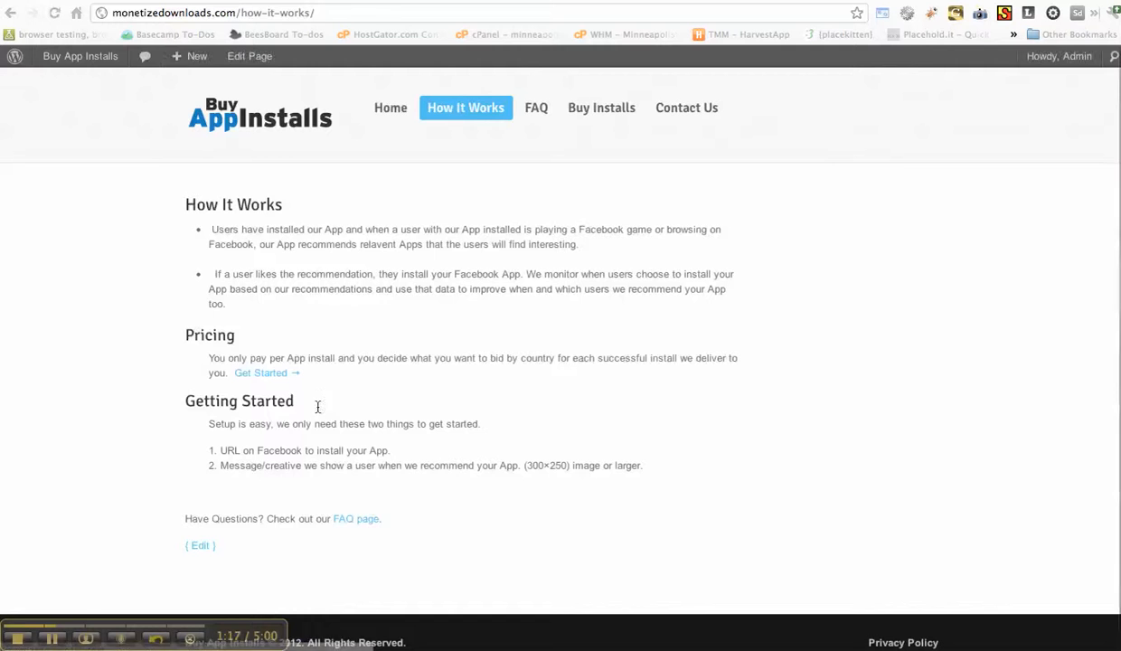
pyautogui.click(293, 120)
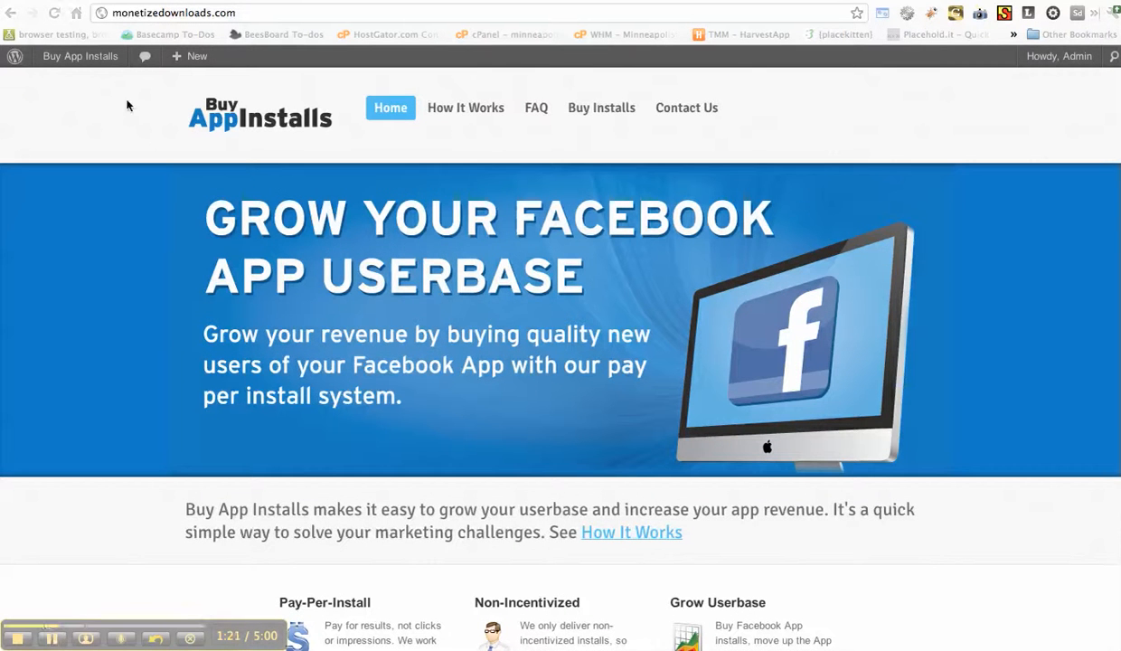
# - Return to the dashboard, set the site title to "Monetize Downloads" in the general settings, and save
pyautogui.click(86, 56)
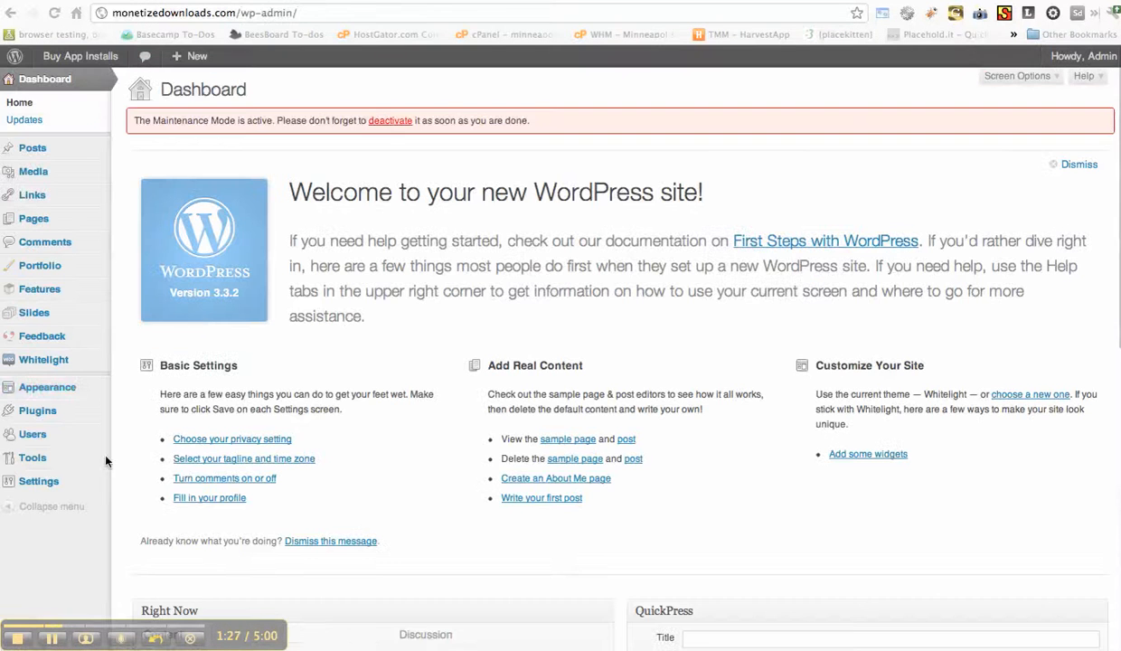
pyautogui.click(55, 481)
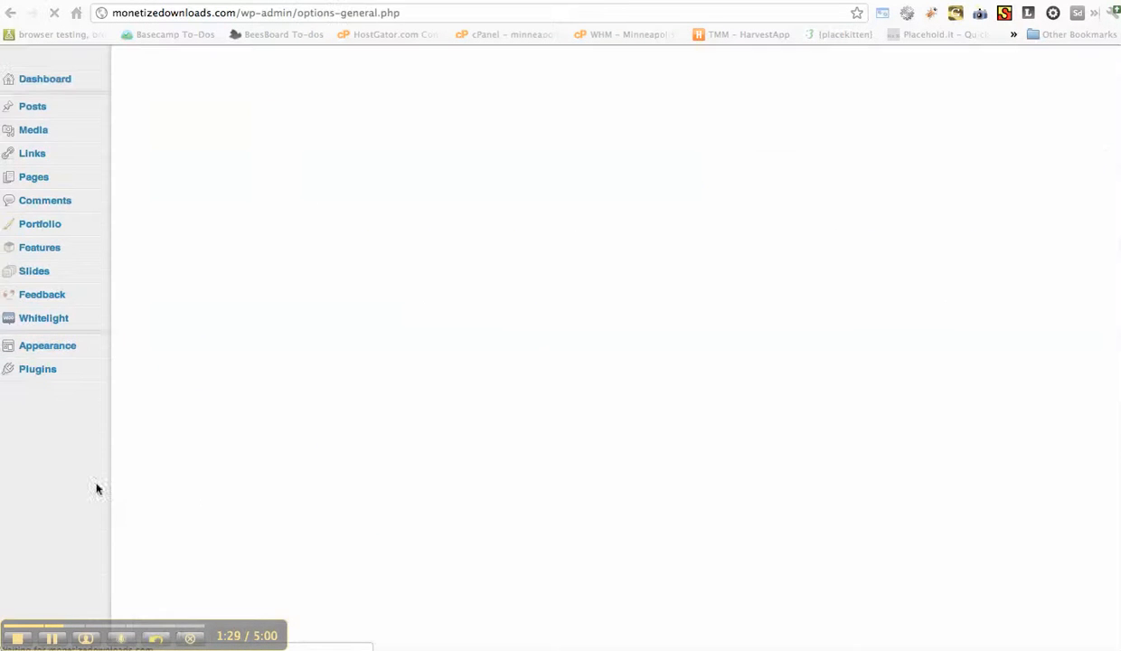
pyautogui.moveTo(467, 164); pyautogui.dragTo(229, 156)
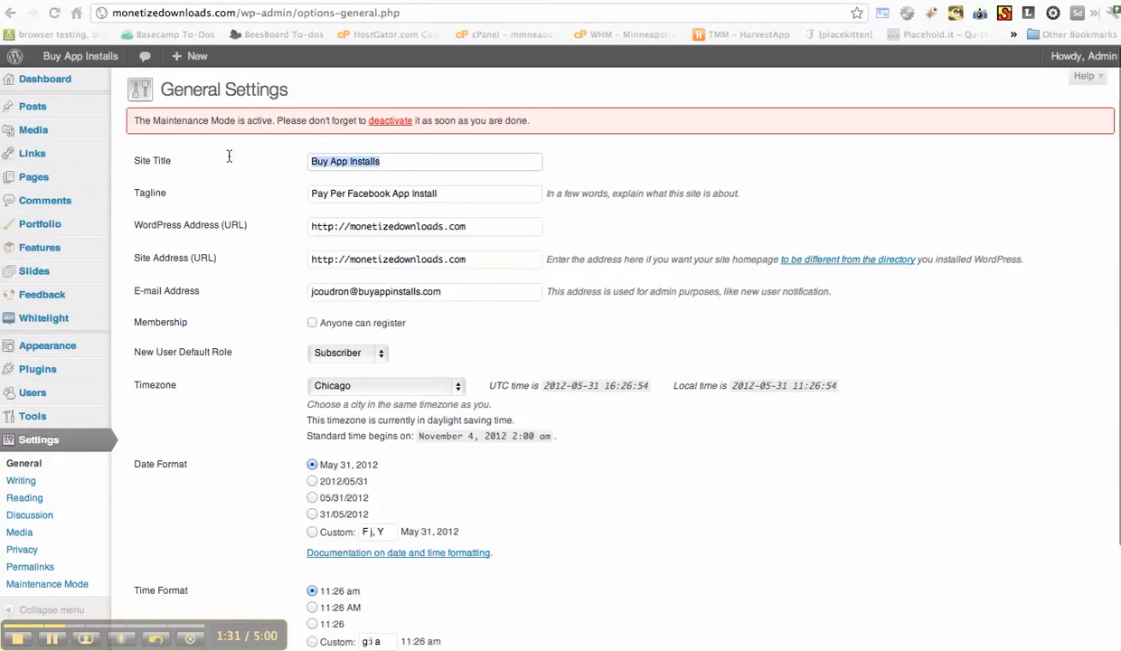
pyautogui.write('Monetize Downloads')
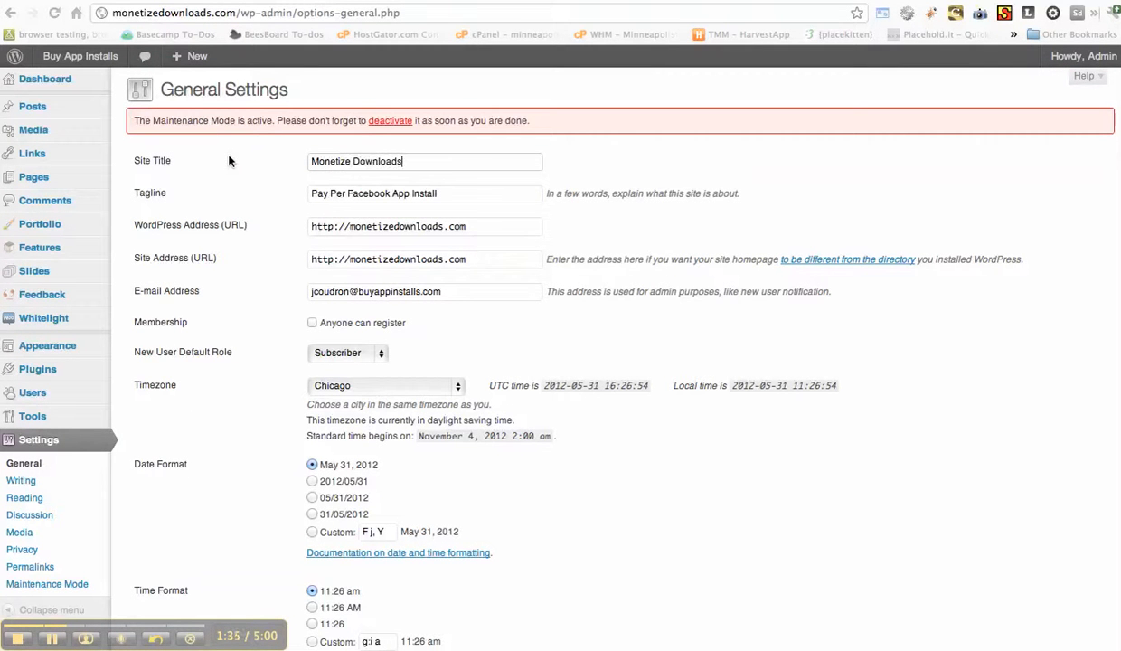
pyautogui.scroll(-3, 226, 461)
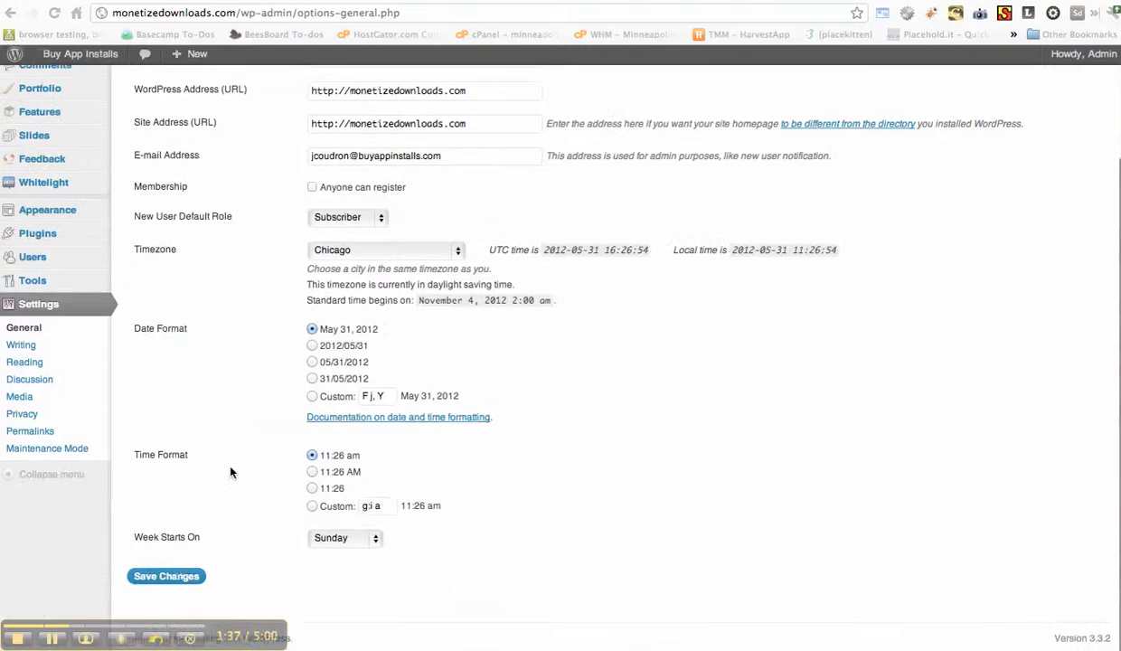
pyautogui.click(153, 578)
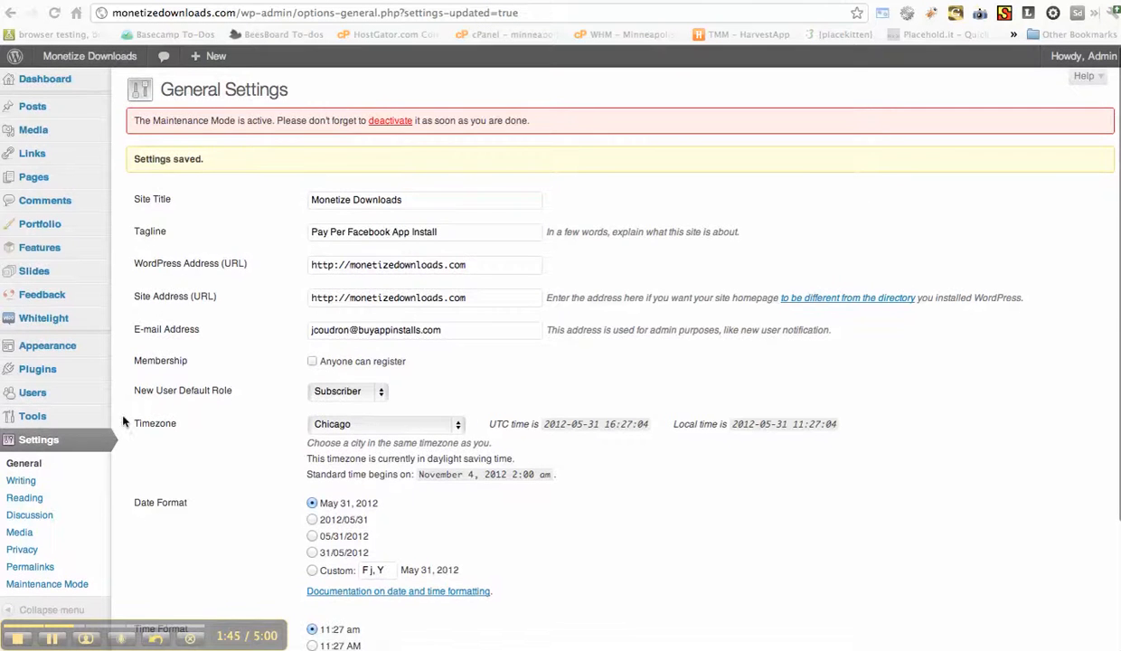
# - Search the plugin directory for "all in one seo pack"
pyautogui.moveTo(98, 314)
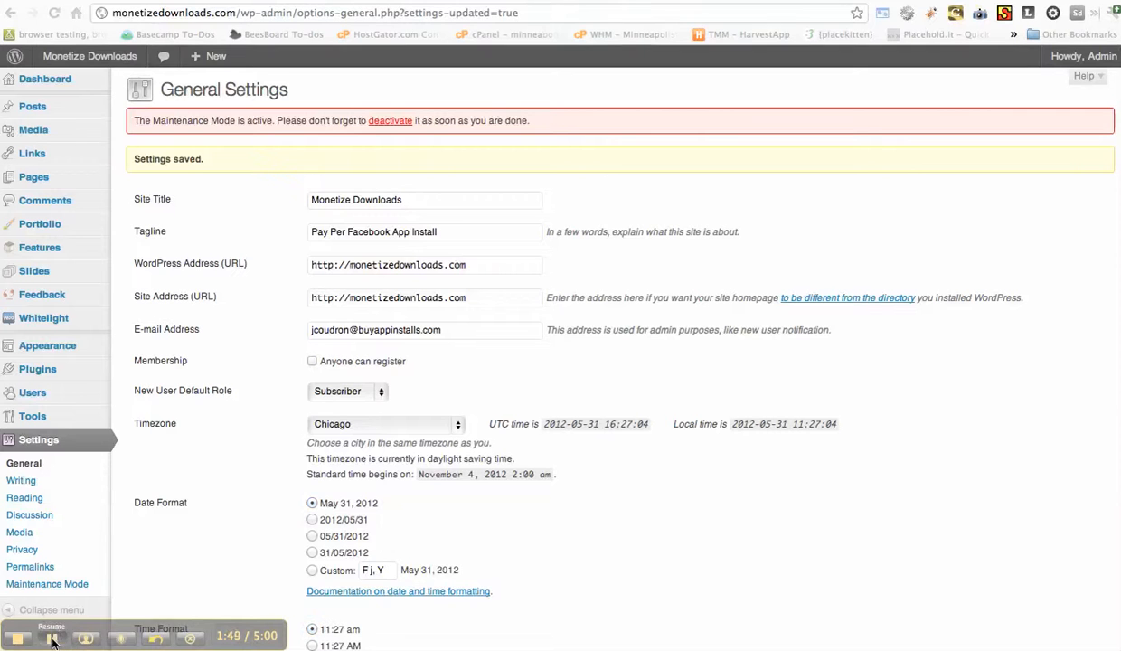
pyautogui.moveTo(54, 369)
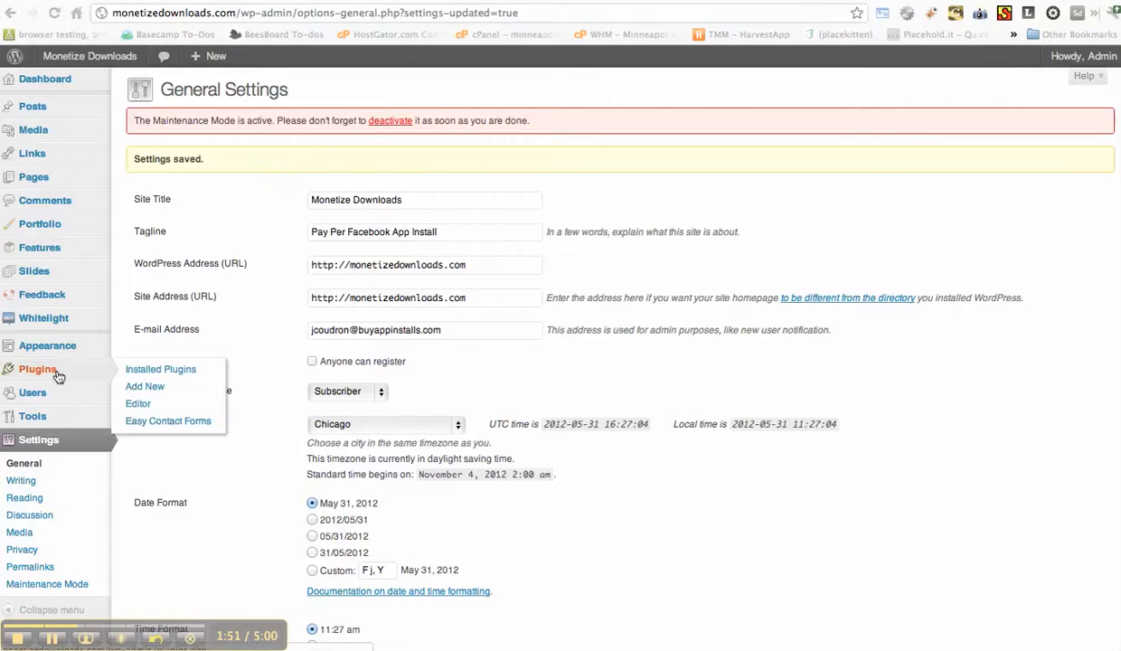
pyautogui.click(147, 389)
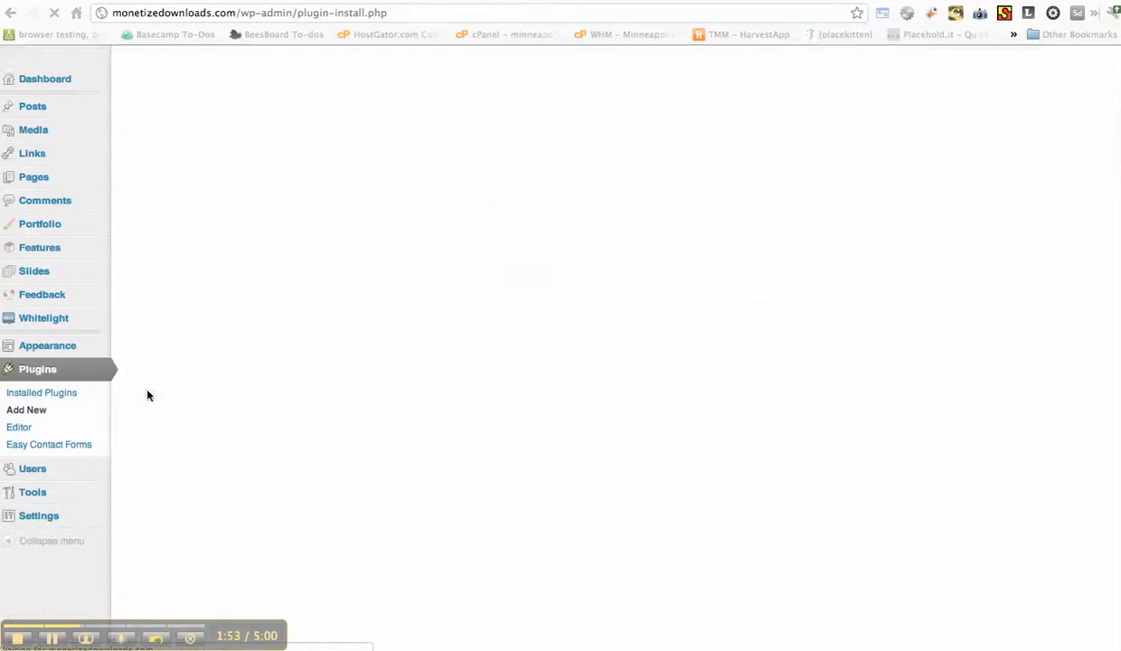
pyautogui.click(227, 271)
pyautogui.write('All')
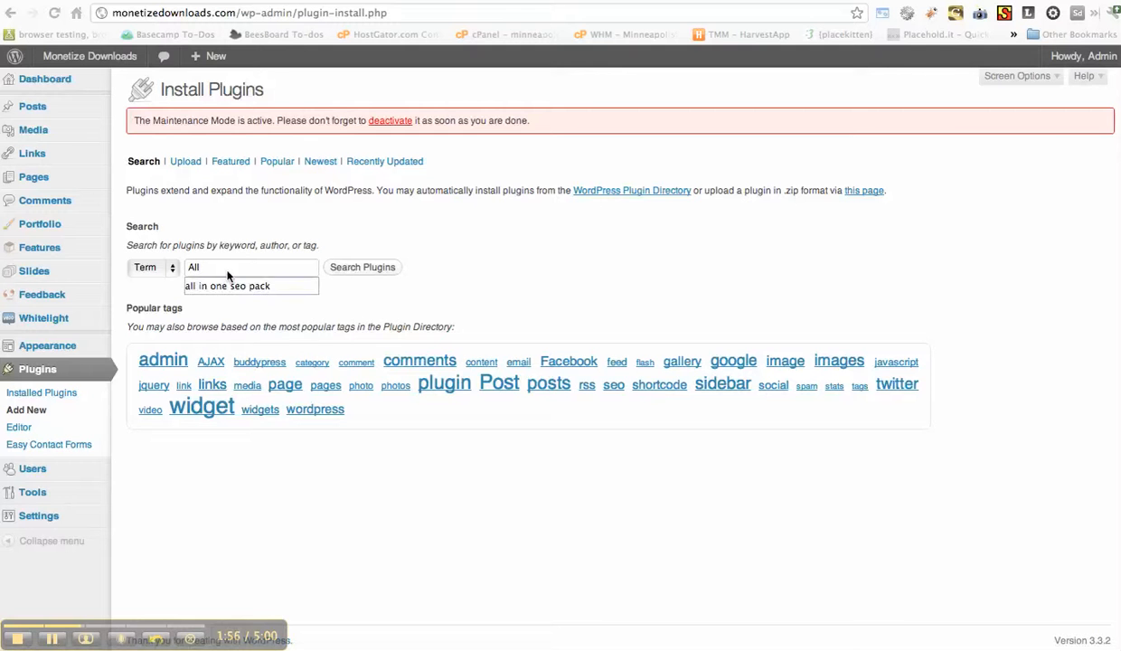
pyautogui.press('Down')
pyautogui.press('Return')
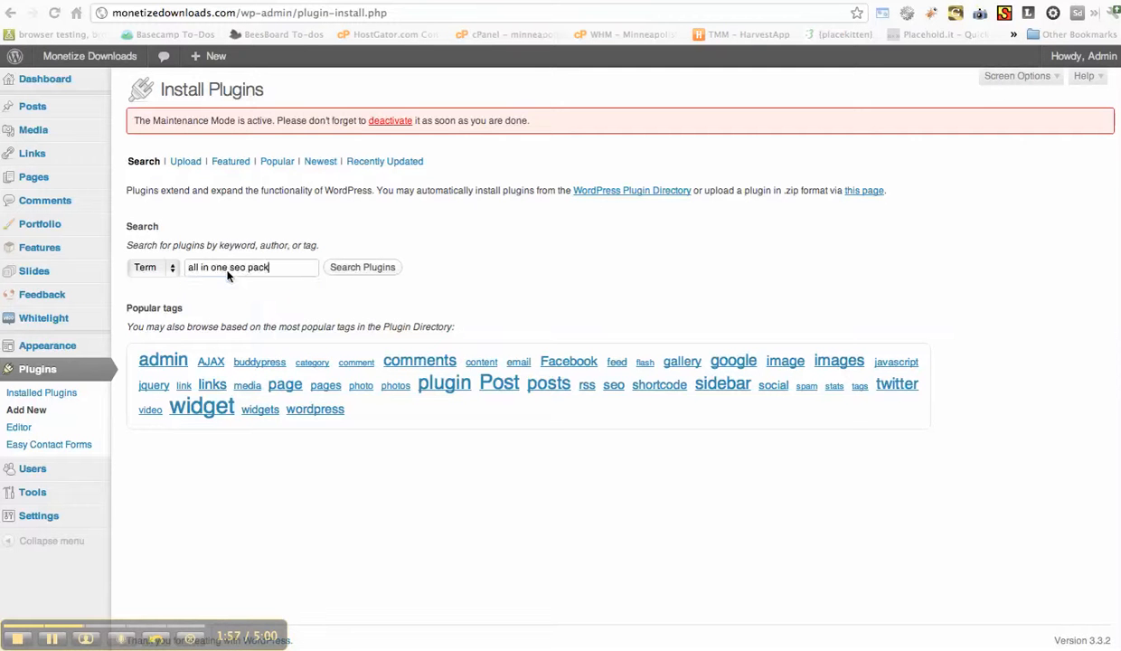
pyautogui.click(369, 266)
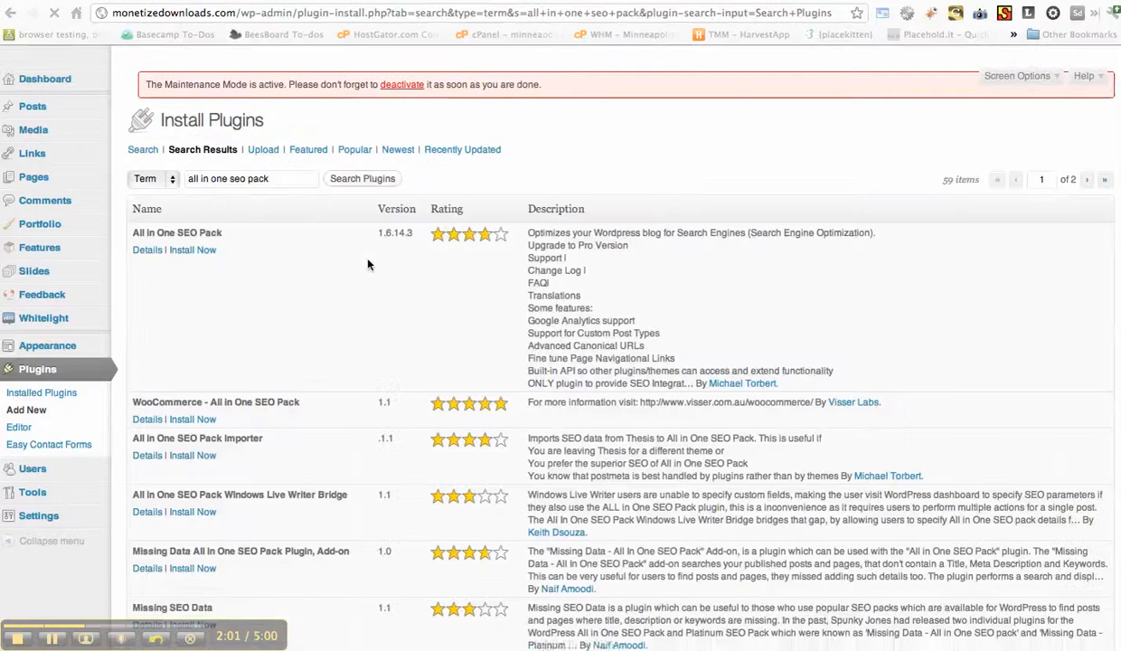
# - Install the All in One SEO Pack 1.6.14.3 plugin from the search results and activate it
pyautogui.click(206, 262)
pyautogui.press('Return')
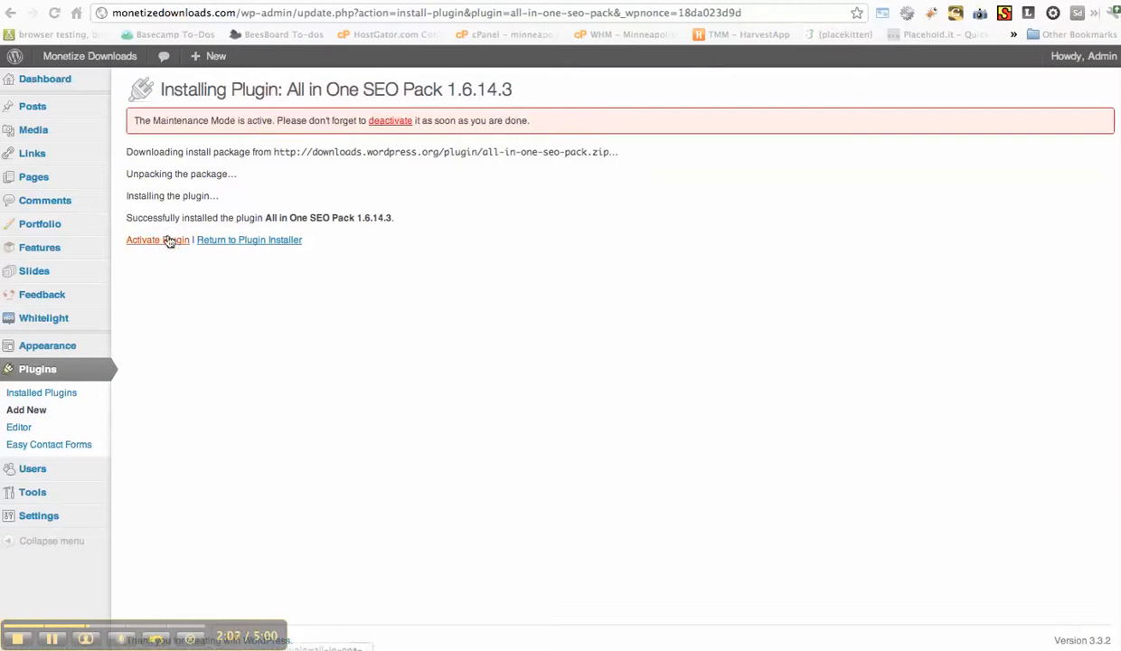
pyautogui.click(169, 241)
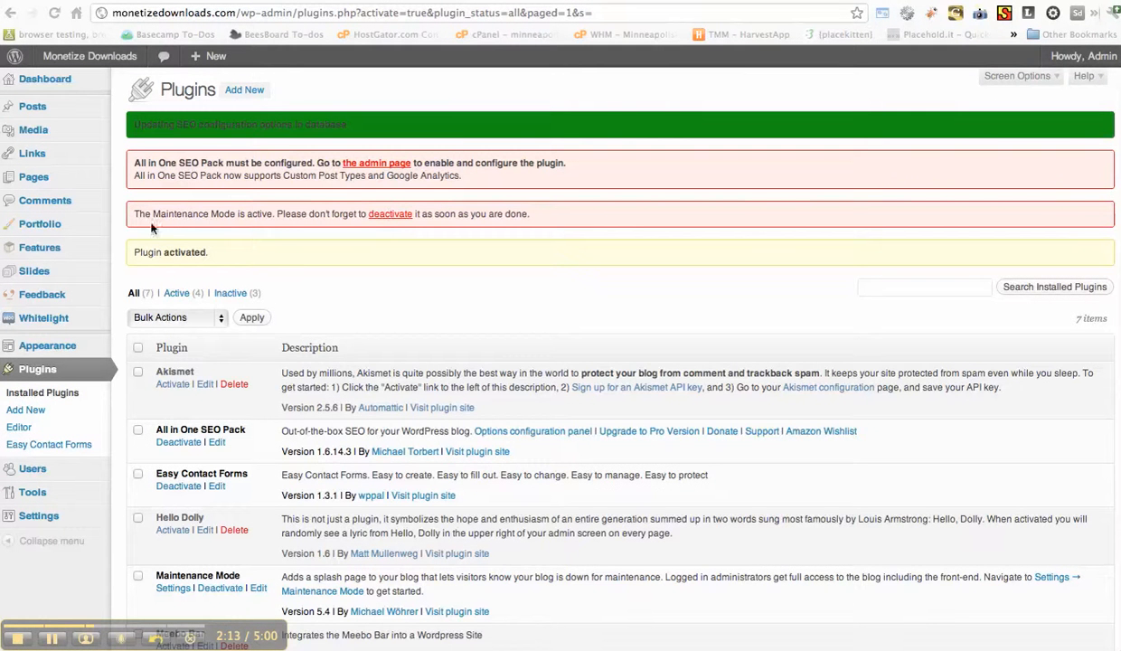
# - Open the All in One SEO Pack configuration page, review its options, and update them
pyautogui.click(374, 163)
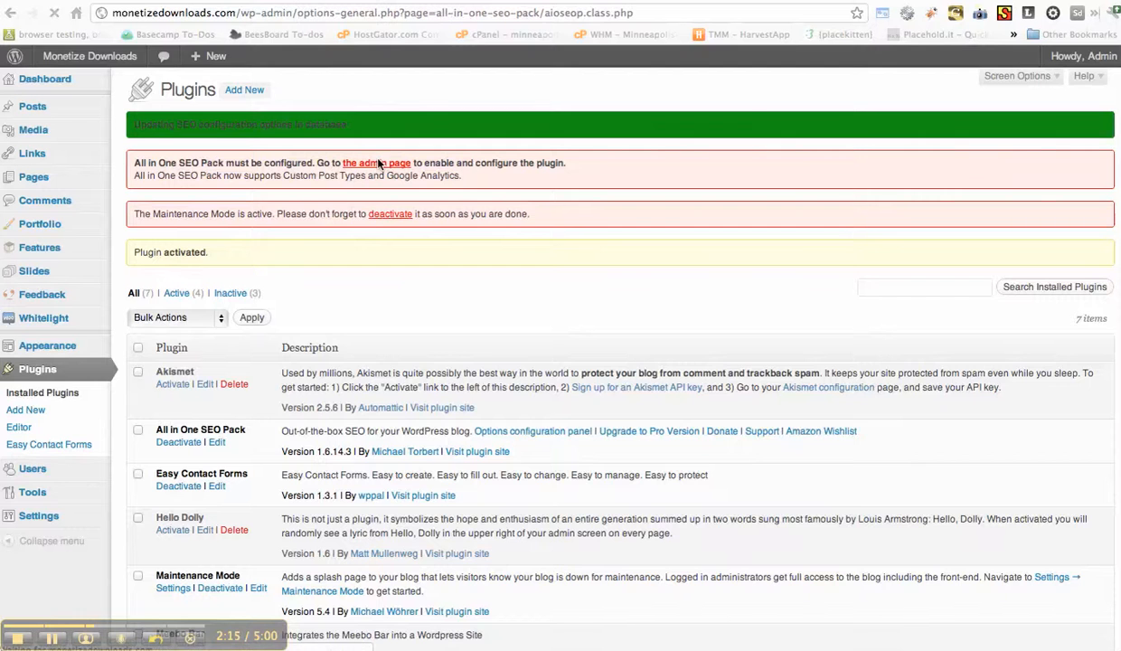
pyautogui.scroll(-10, 241, 333)
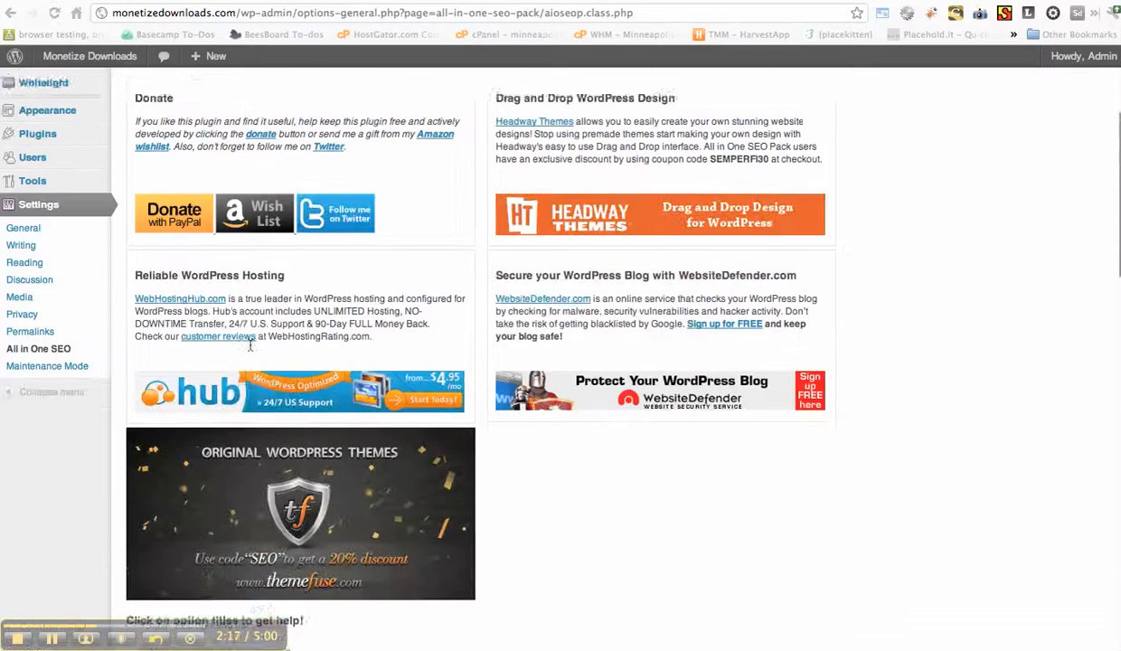
pyautogui.scroll(-2, 252, 351)
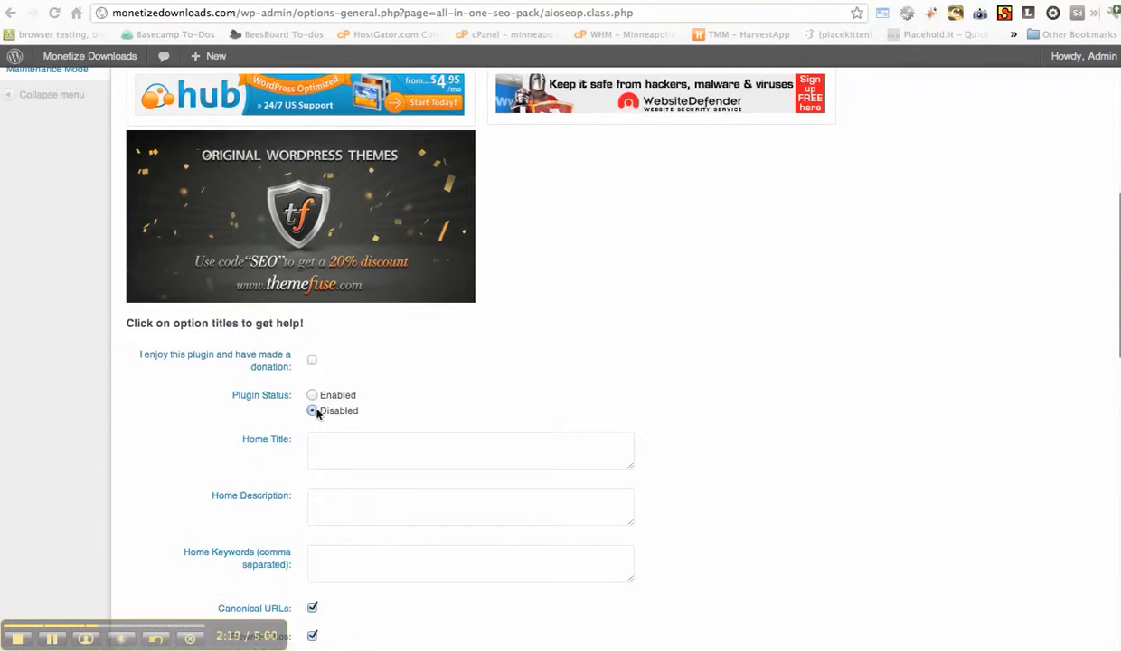
pyautogui.scroll(-5, 851, 302)
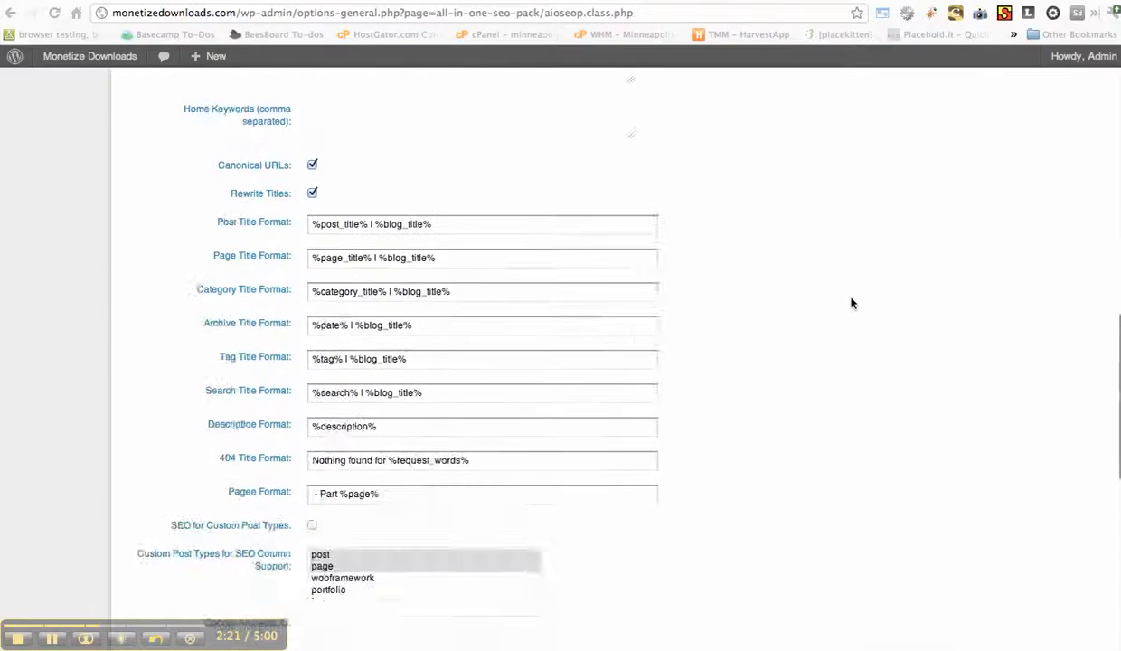
pyautogui.scroll(3, 851, 303)
pyautogui.scroll(-1, 851, 303)
pyautogui.scroll(-10, 851, 303)
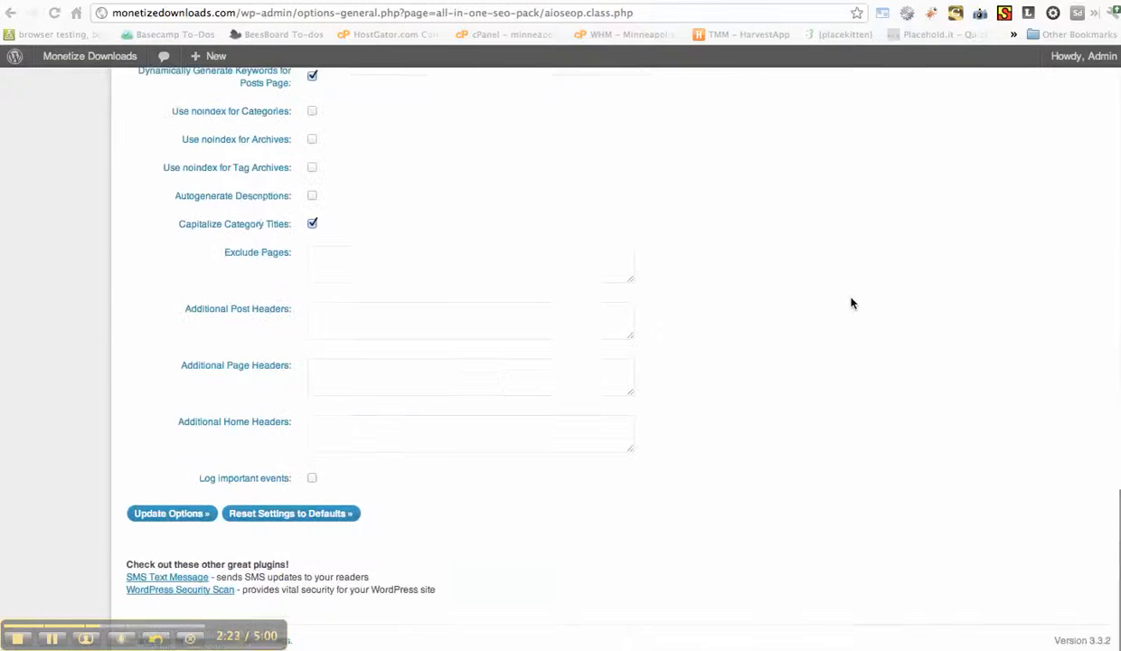
pyautogui.click(145, 511)
pyautogui.scroll(3, 568, 249)
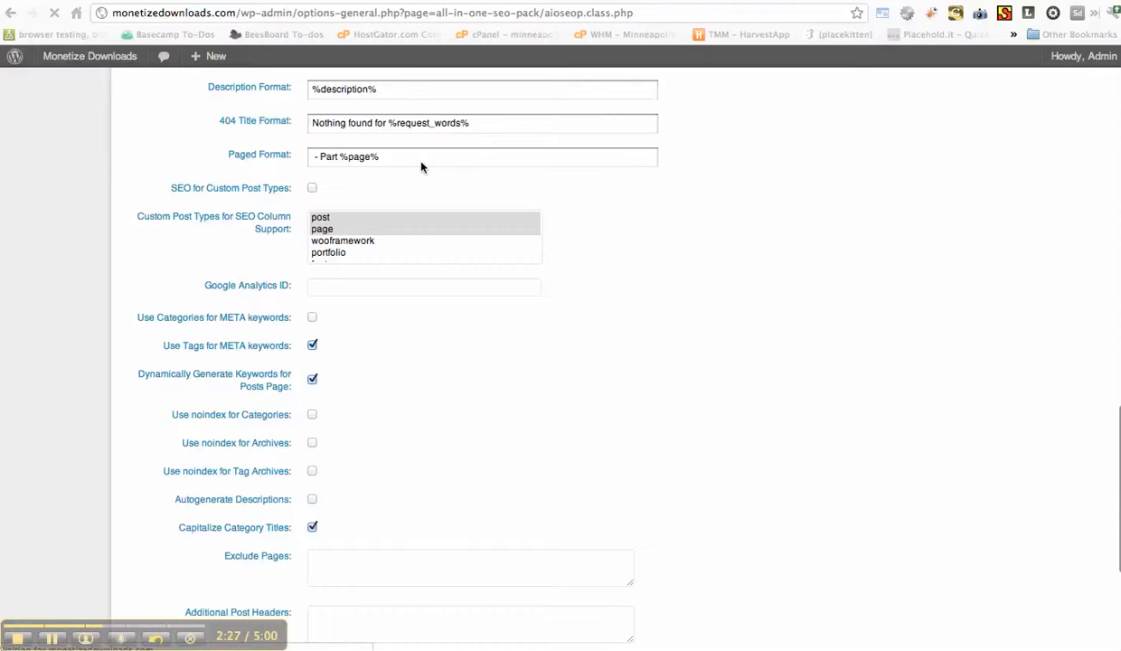
# - Review the All in One SEO Pack options, covering the home title, description and keywords, title formats, custom post types, META keywords and noindex settings
pyautogui.scroll(-3, 310, 485)
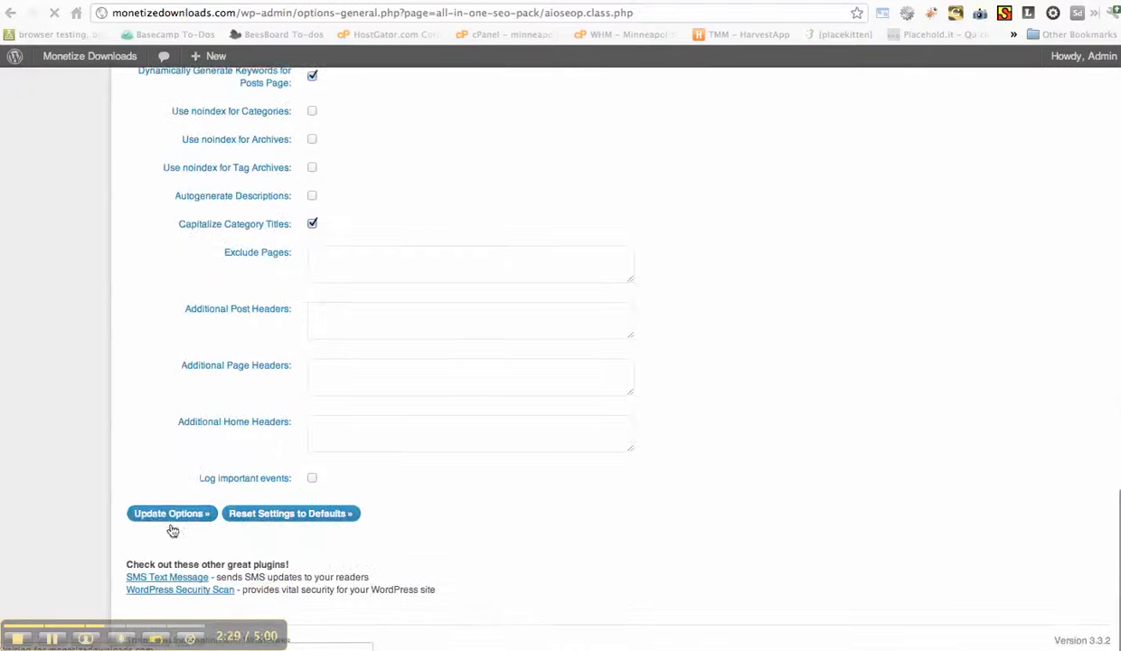
pyautogui.scroll(6, 759, 326)
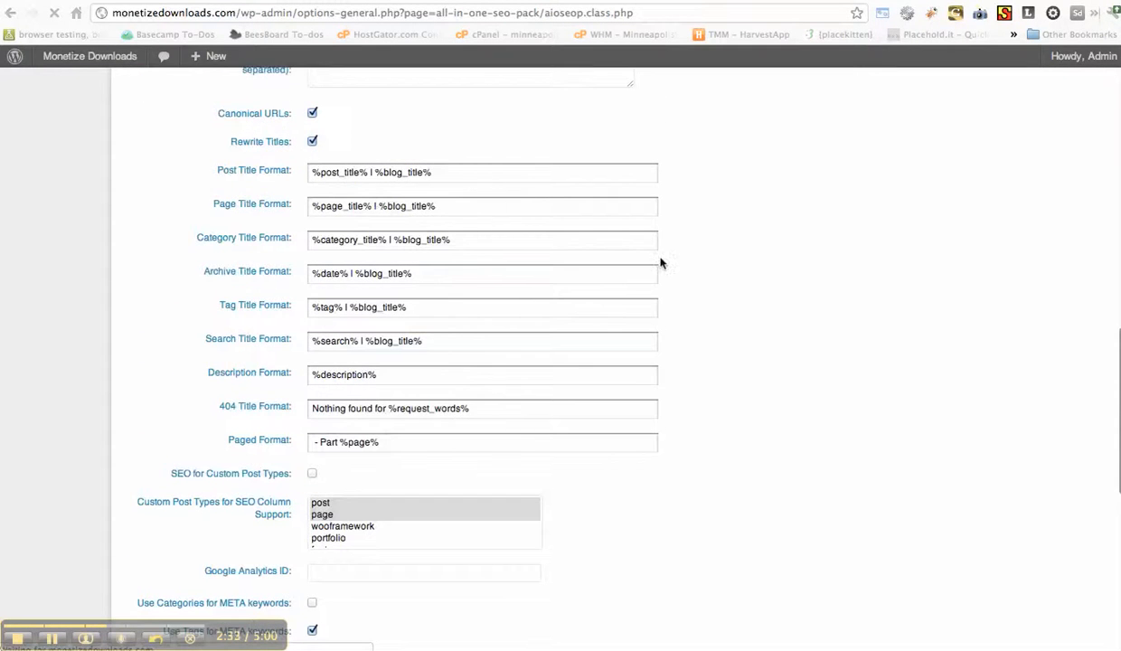
pyautogui.scroll(-6, 660, 263)
pyautogui.scroll(13, 660, 263)
pyautogui.scroll(-2, 660, 263)
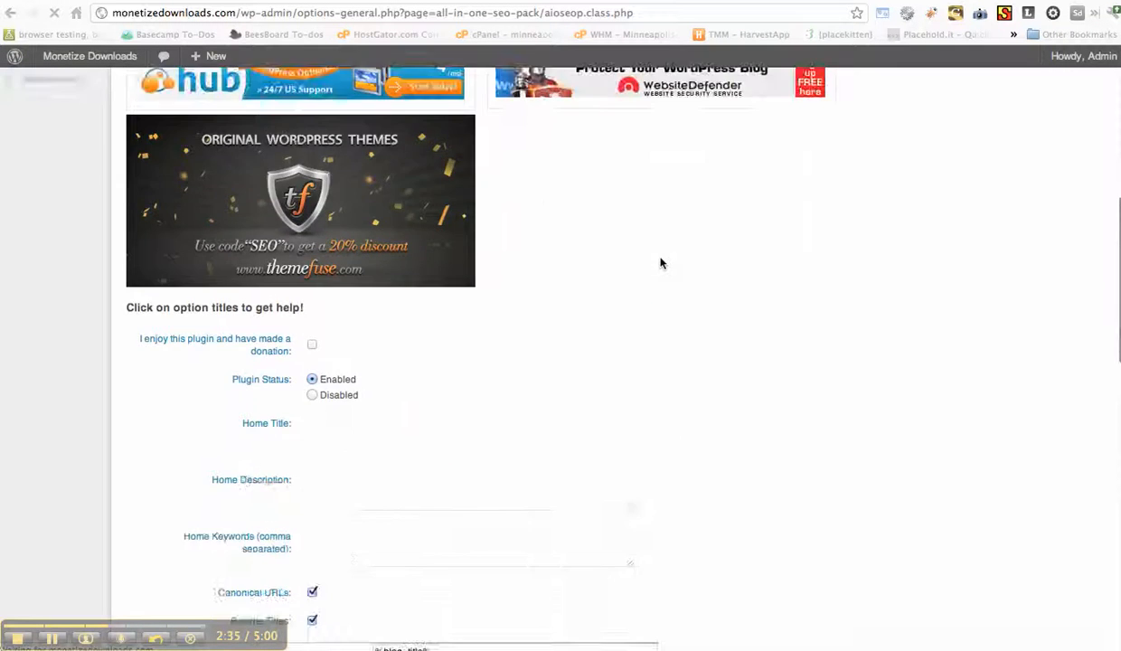
pyautogui.scroll(-4, 660, 263)
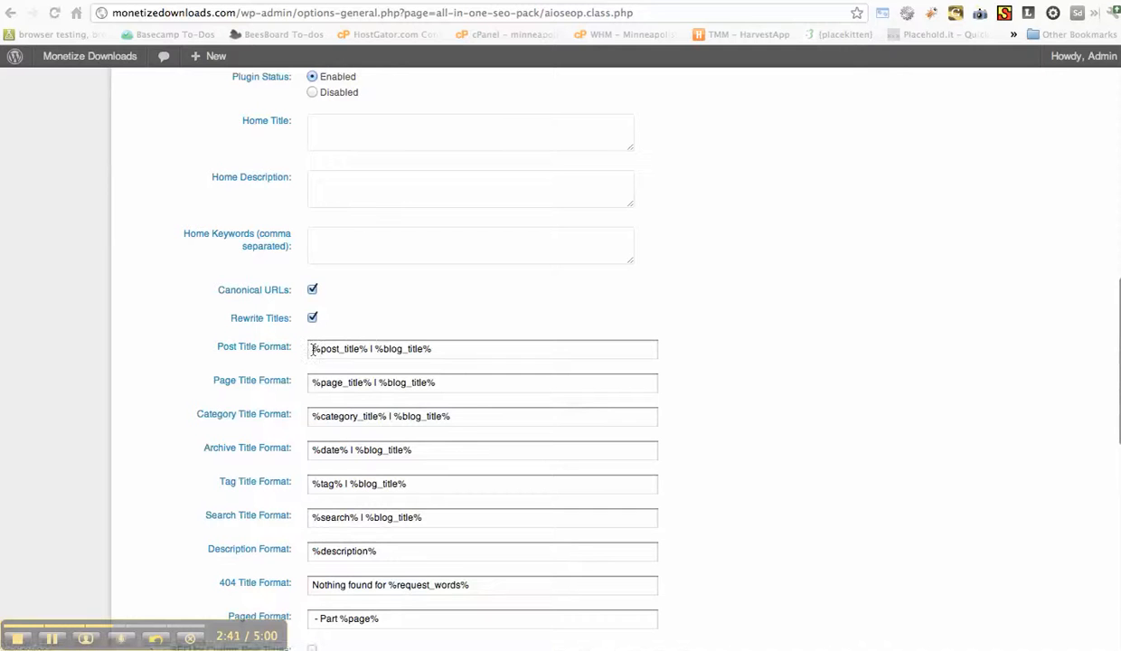
pyautogui.moveTo(312, 350); pyautogui.dragTo(366, 354)
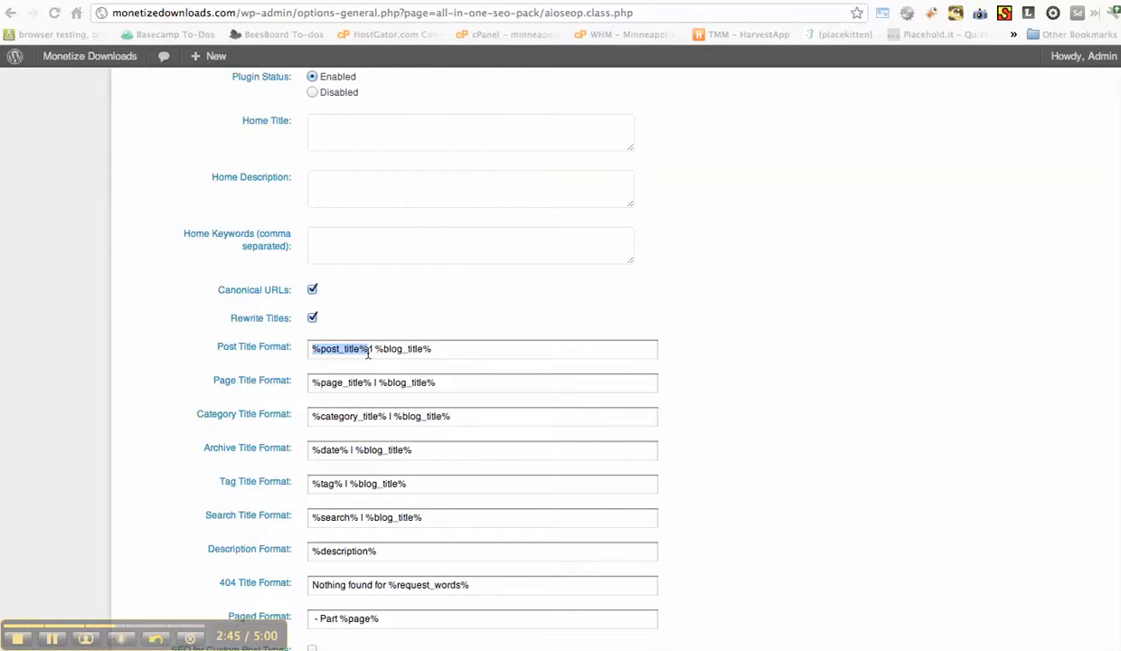
pyautogui.scroll(-10, 368, 353)
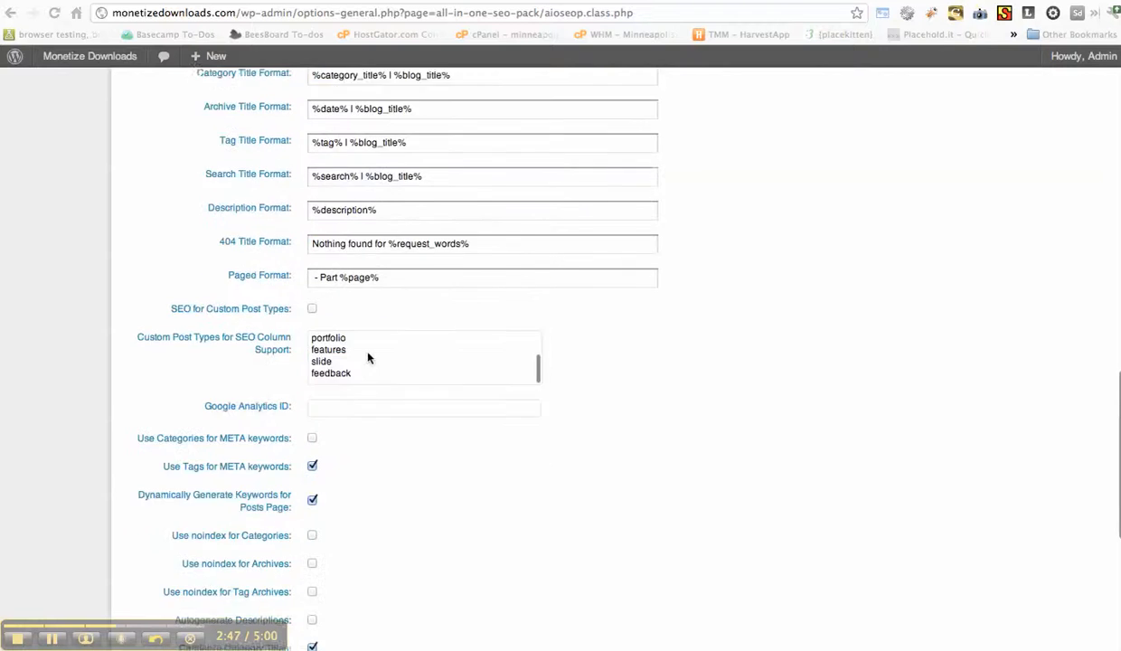
pyautogui.scroll(5, 379, 188)
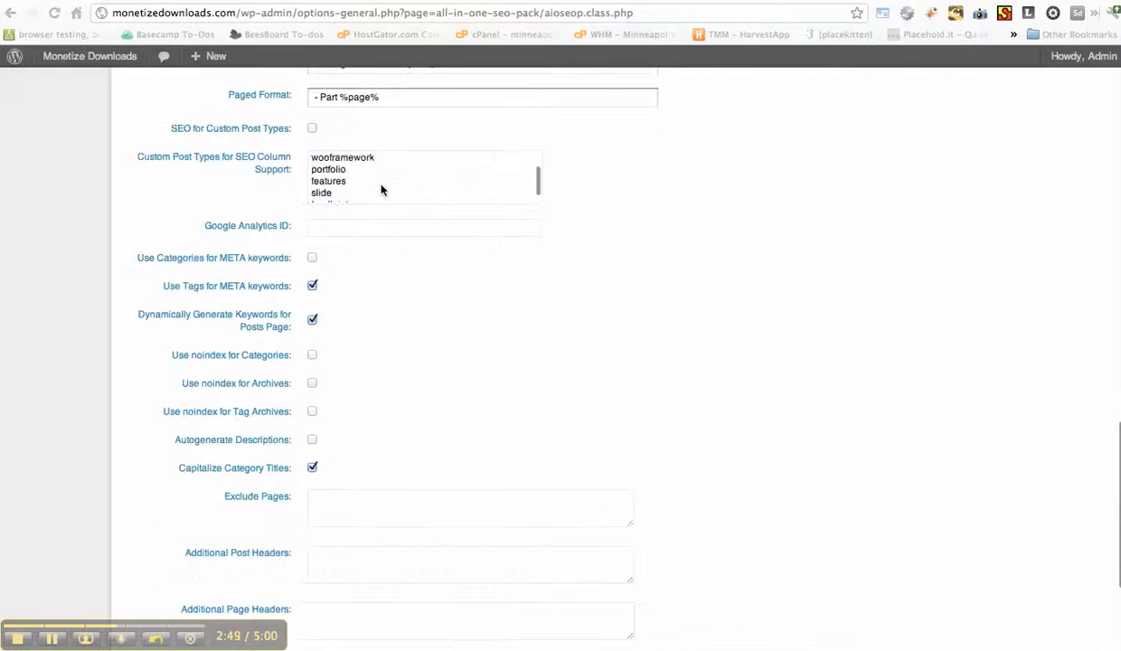
pyautogui.scroll(-3, 681, 265)
pyautogui.scroll(-3, 384, 261)
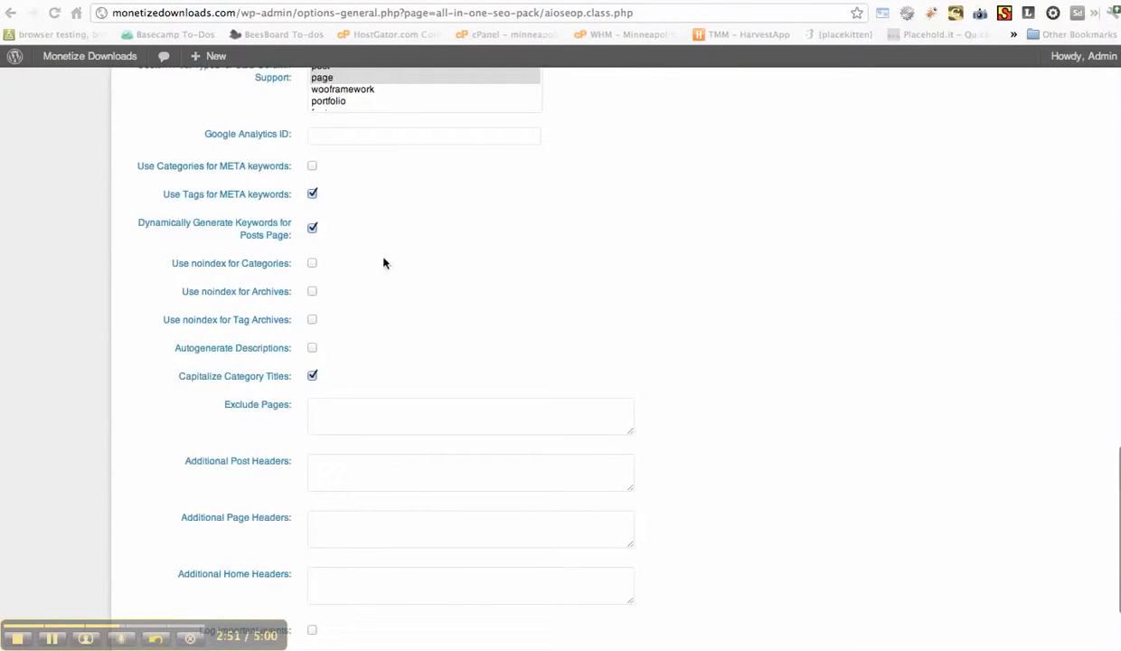
pyautogui.scroll(-2, 281, 250)
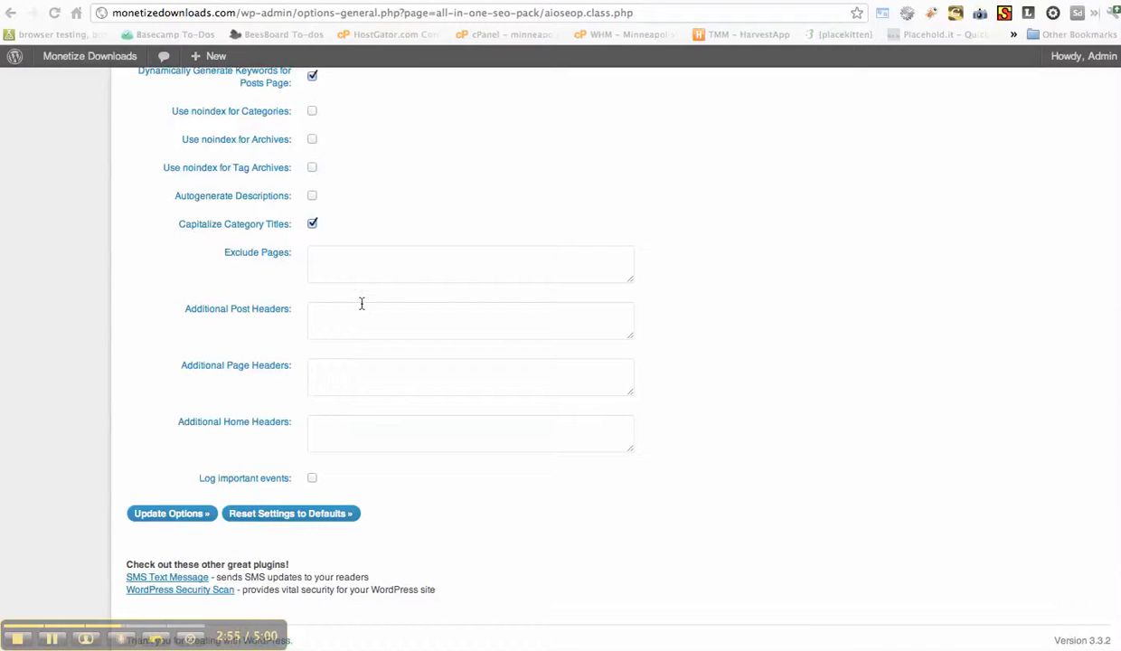
pyautogui.scroll(15, 362, 304)
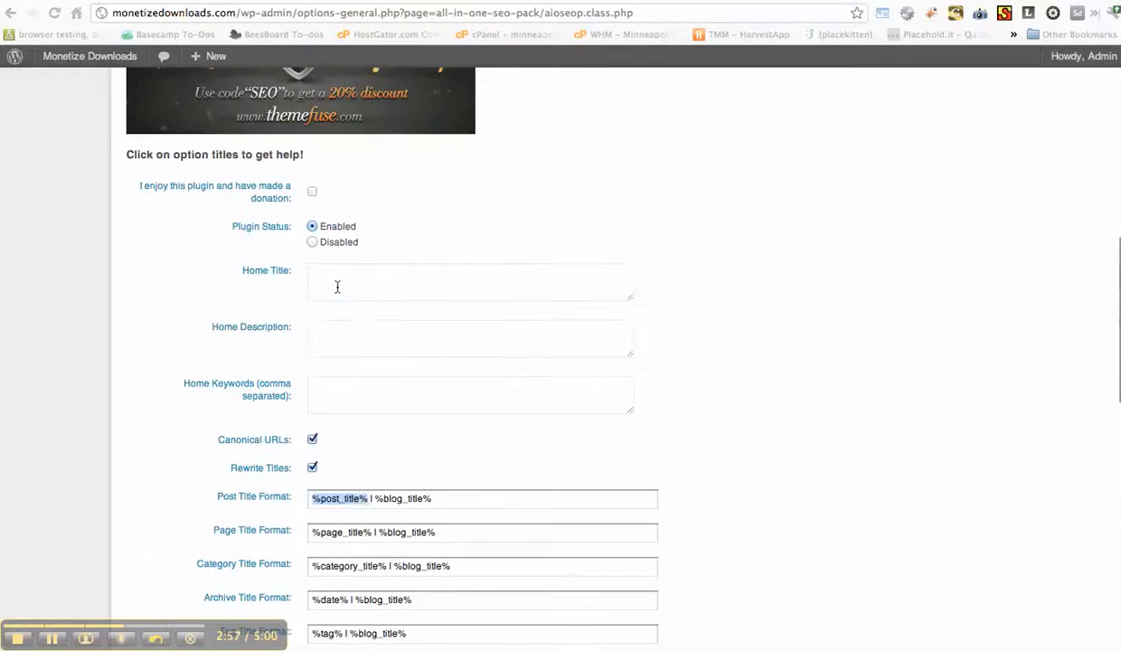
pyautogui.click(336, 286)
pyautogui.click(348, 326)
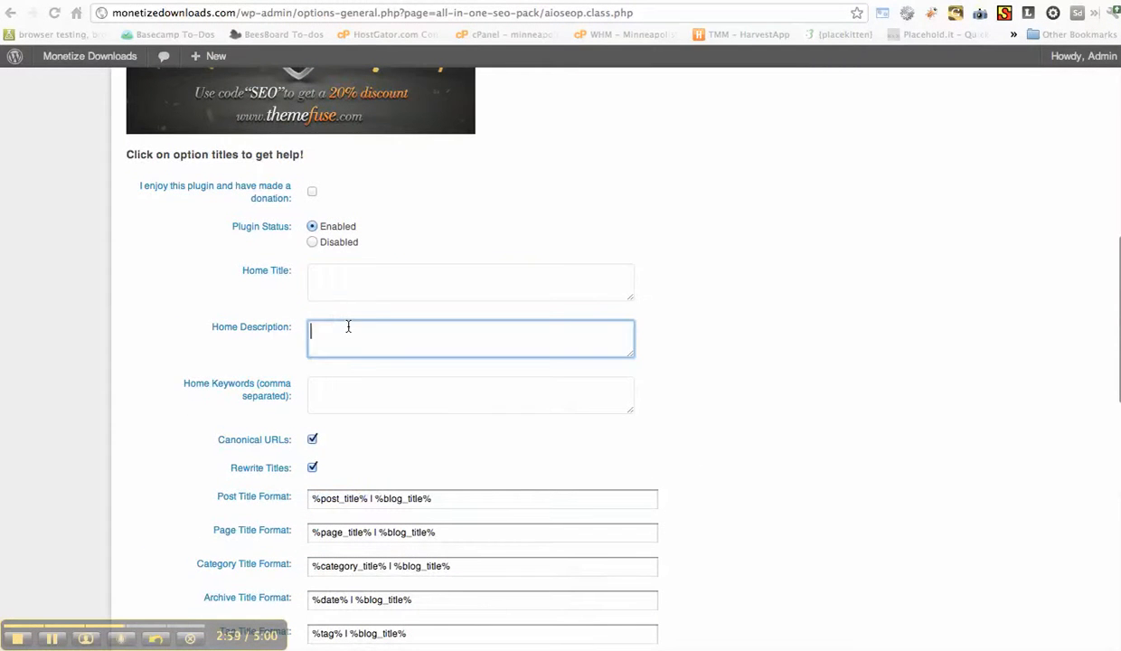
pyautogui.click(349, 385)
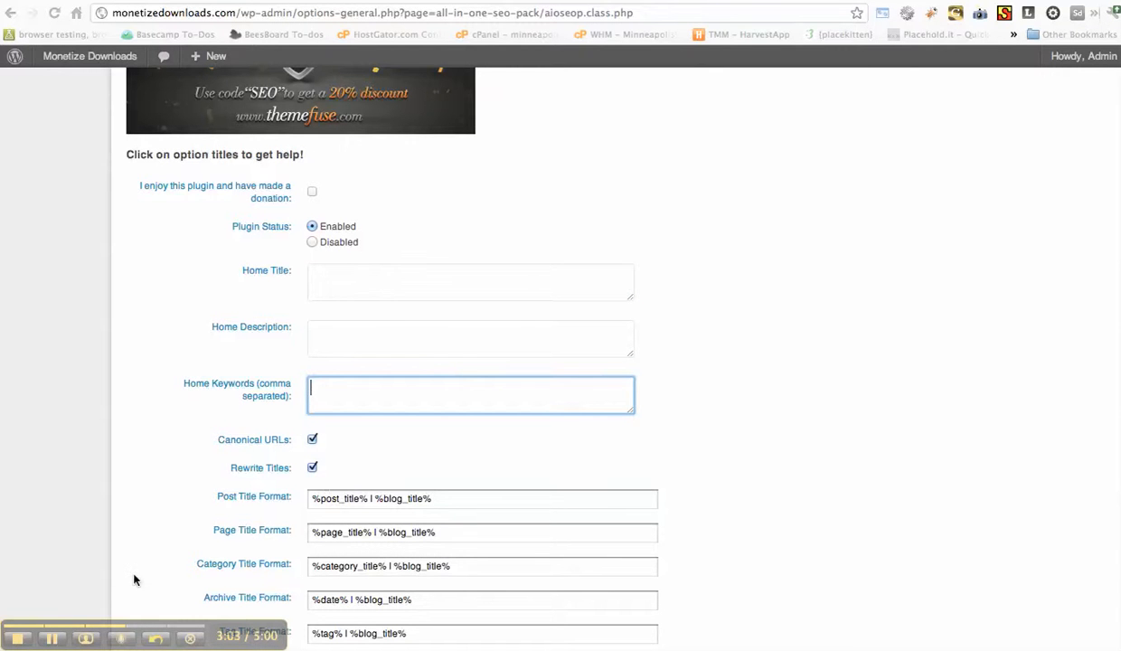
pyautogui.click(52, 641)
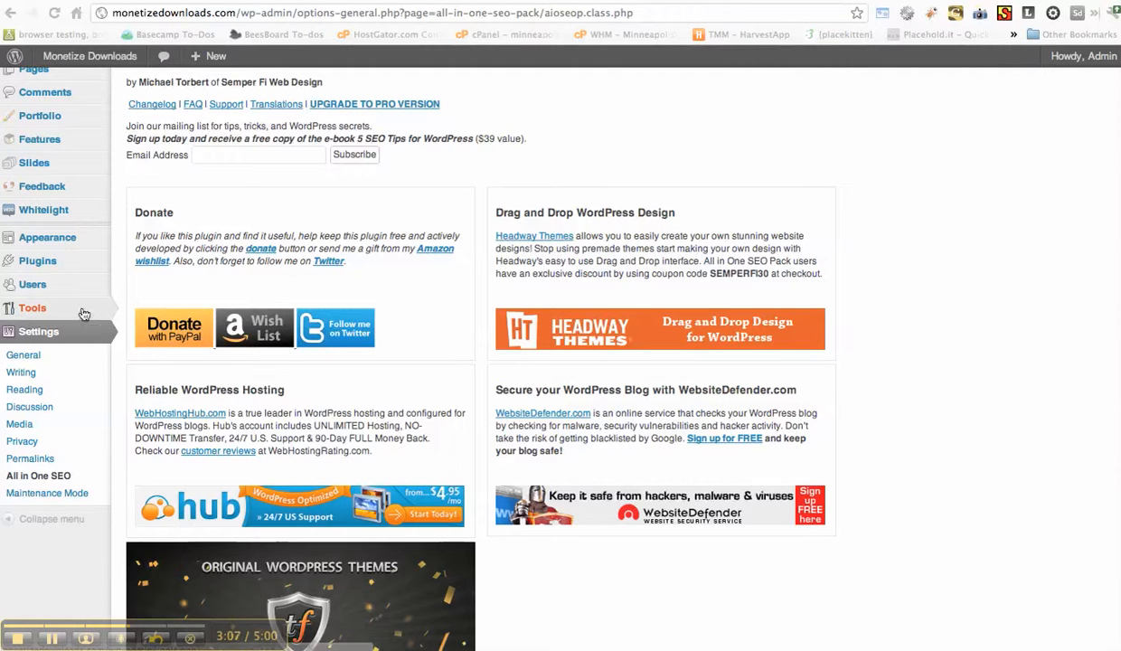
# - Go to the page for adding new plugins and search the plugin directory for "wp-db-backup"
pyautogui.moveTo(90, 308)
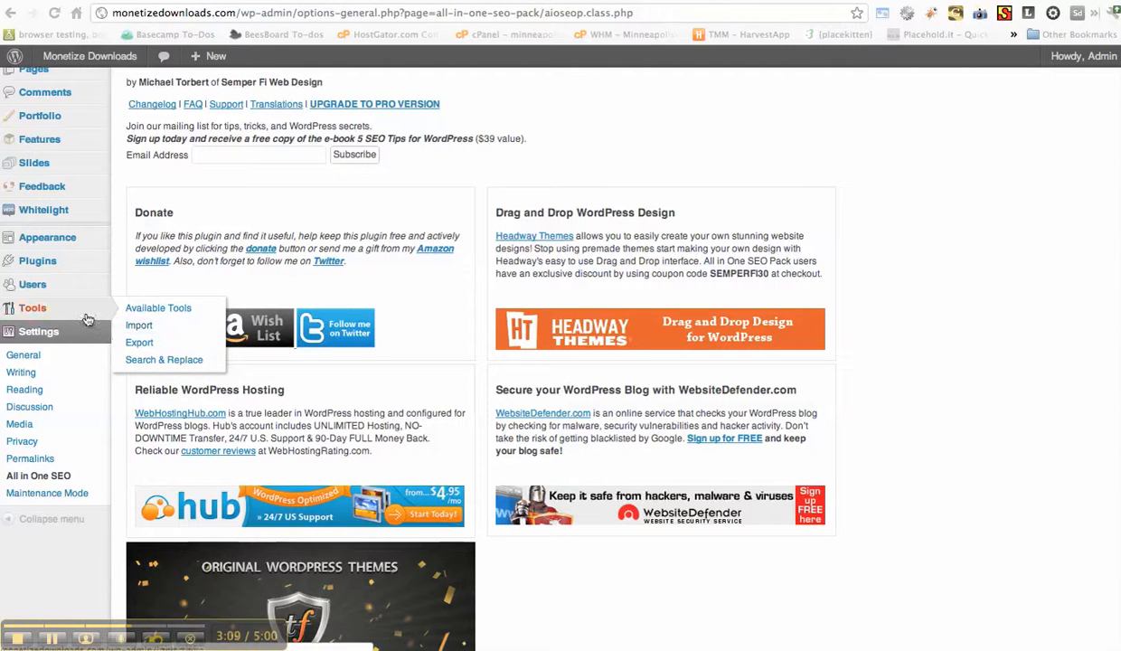
pyautogui.click(99, 263)
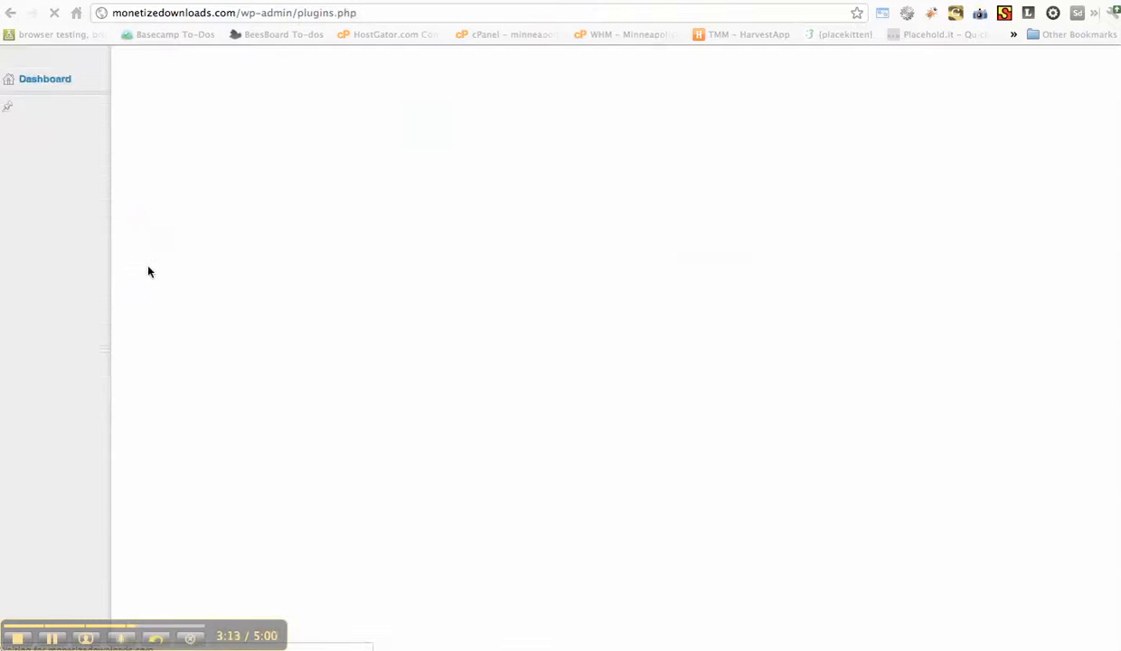
pyautogui.scroll(-1, 258, 213)
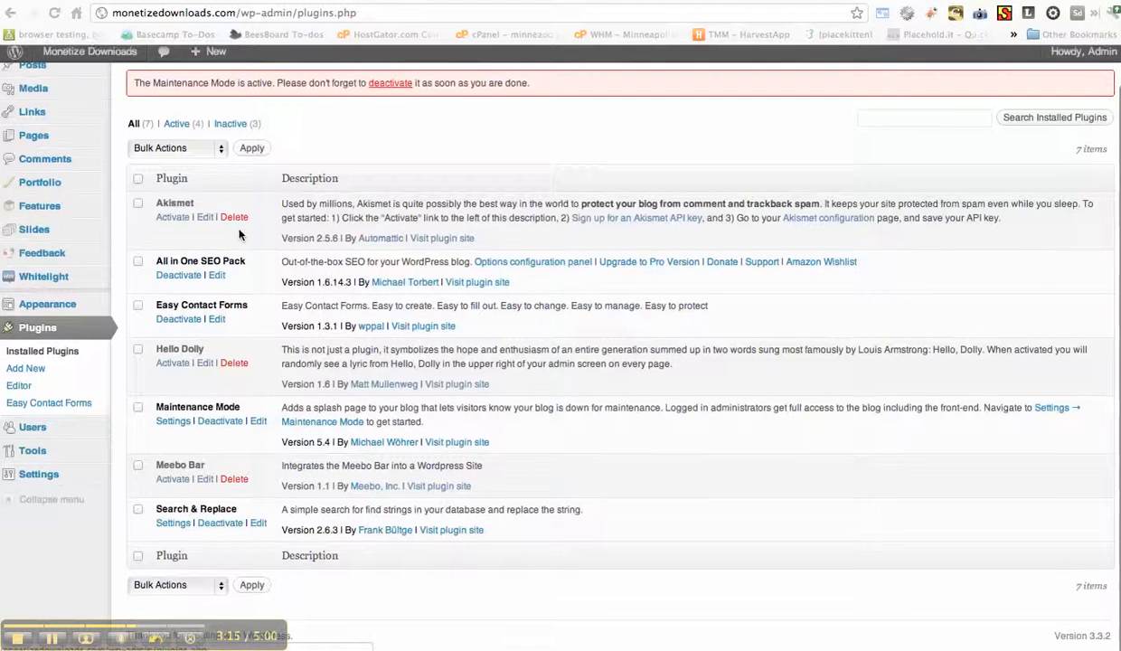
pyautogui.click(32, 398)
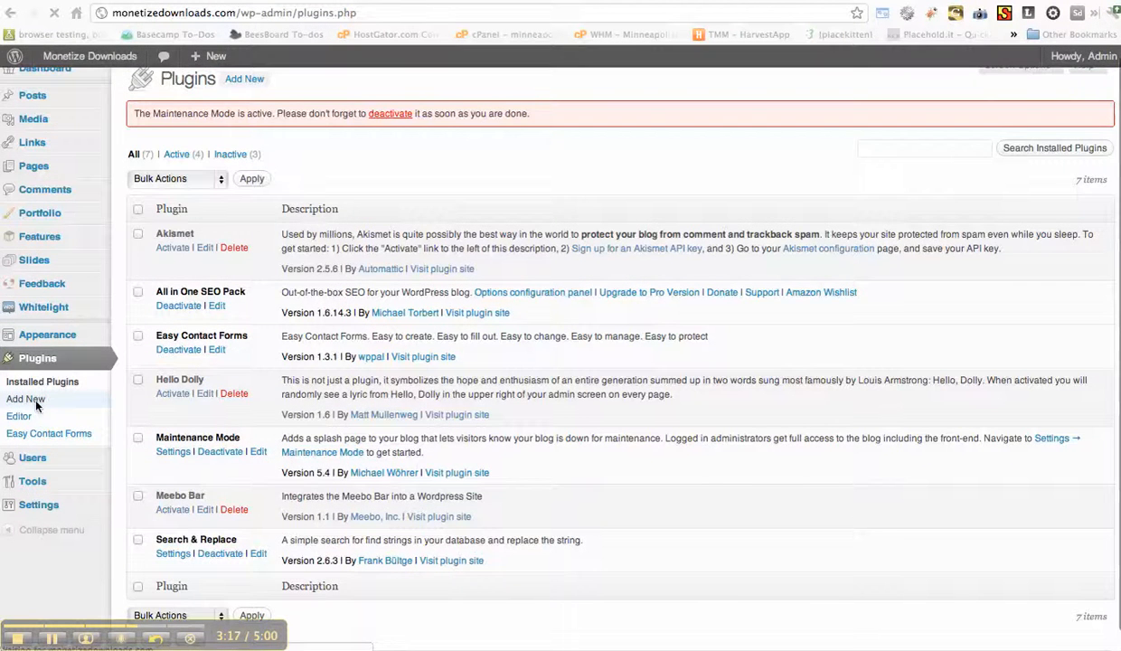
pyautogui.click(221, 267)
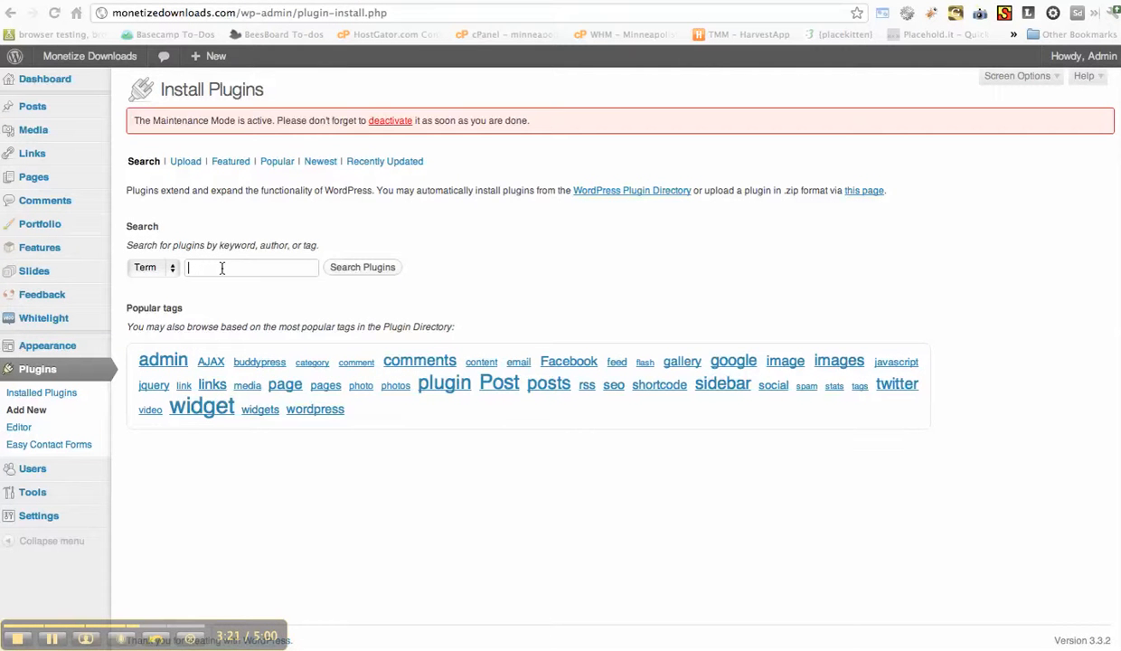
pyautogui.write('wp')
pyautogui.press('Down')
pyautogui.press('Down')
pyautogui.press('Return')
pyautogui.press('Return')
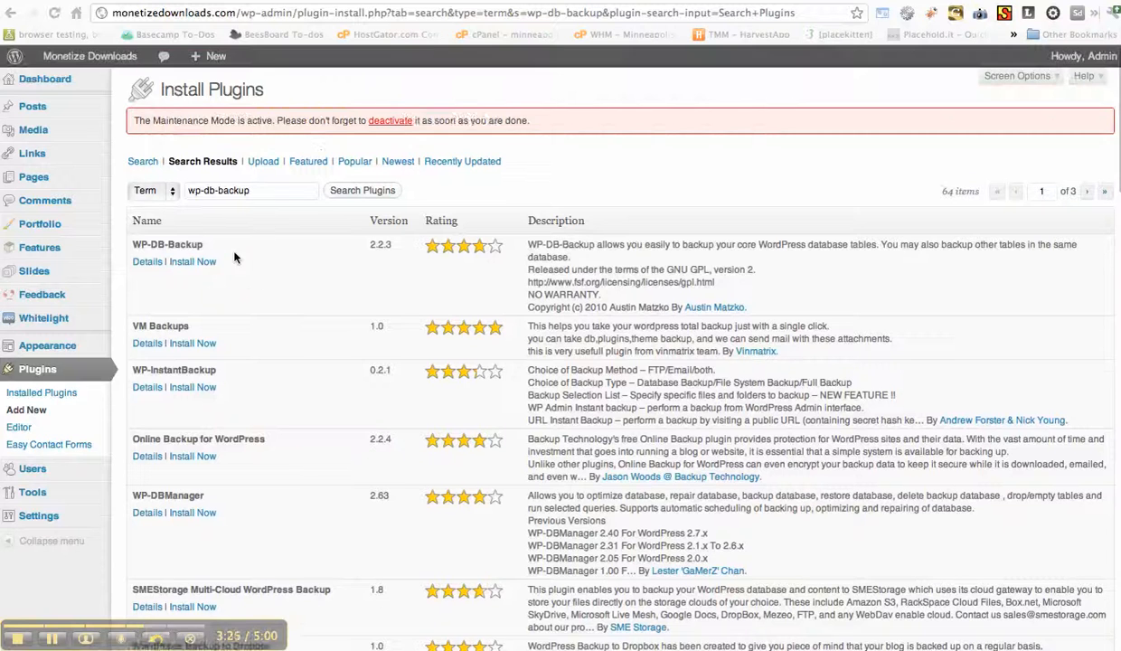
# - Install the WP-DB-Backup 2.2.3 plugin from the search results and activate it
pyautogui.click(205, 261)
pyautogui.press('Return')
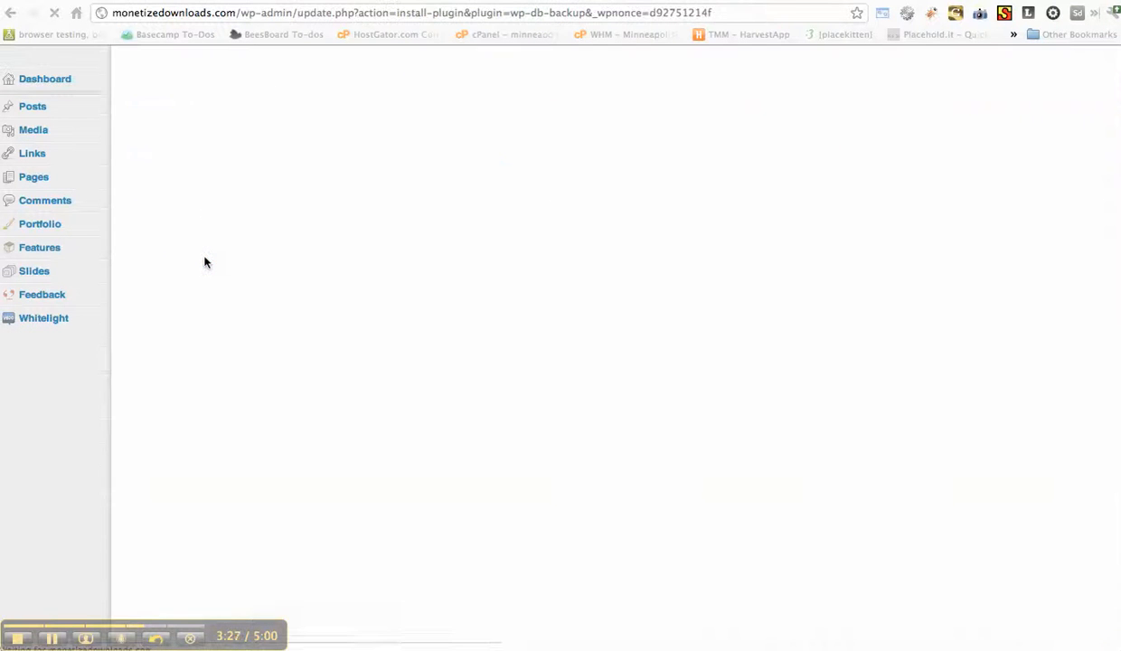
pyautogui.click(167, 241)
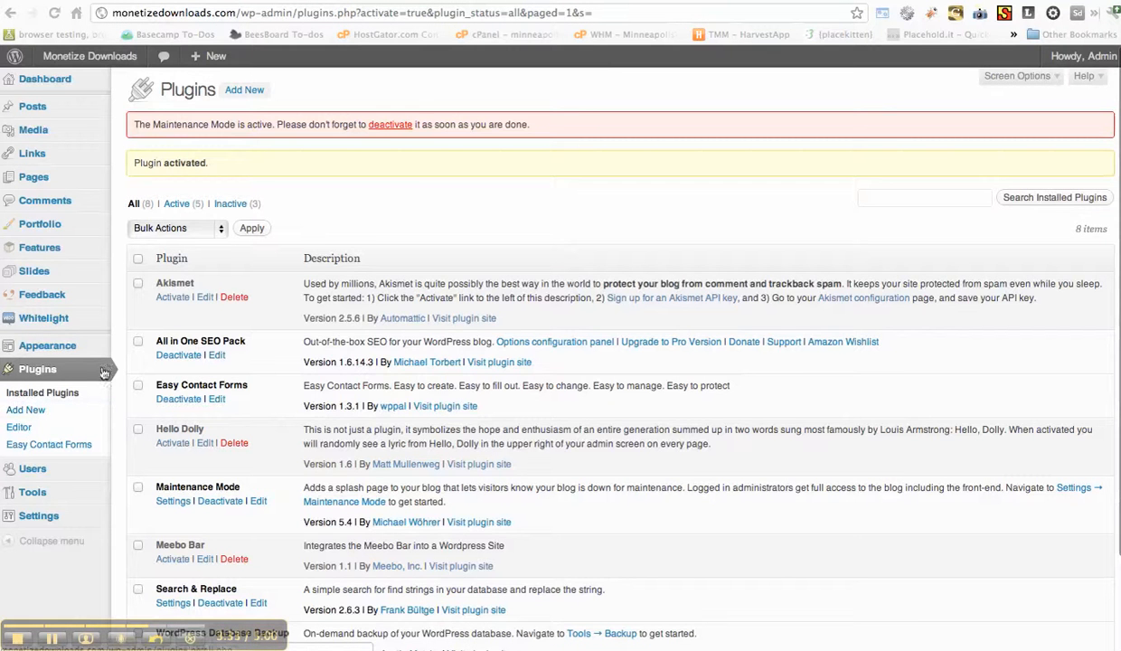
# - Open the database Backup tool and select all optional wp_easycontactforms tables, from acl to users, for the on-demand backup
pyautogui.scroll(-3, 217, 387)
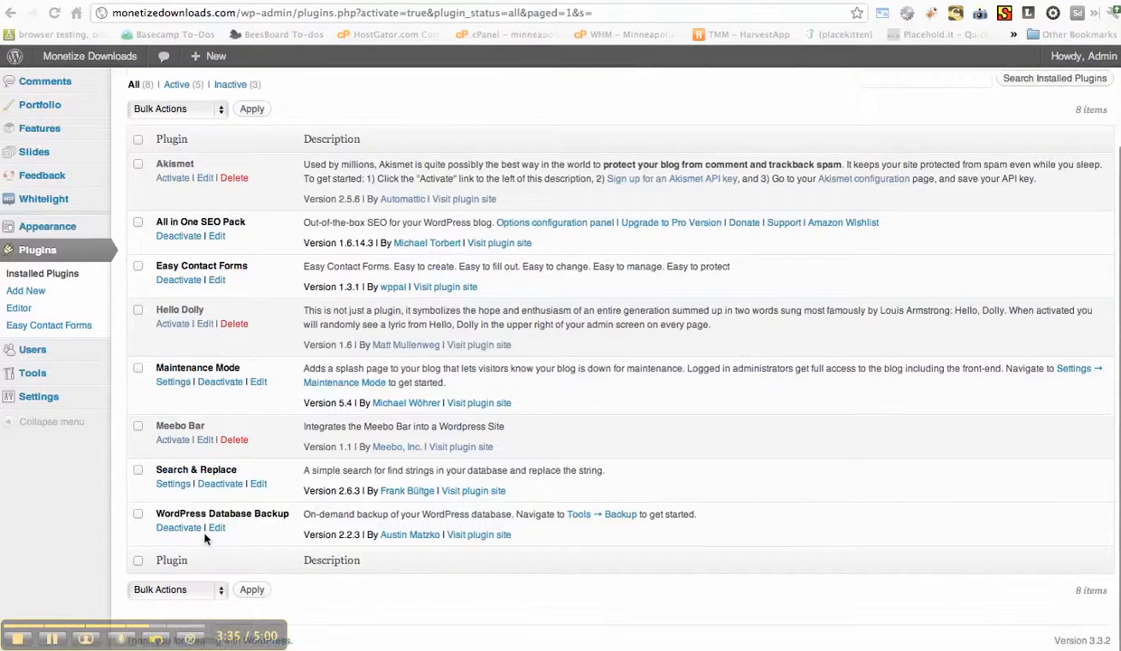
pyautogui.moveTo(58, 370)
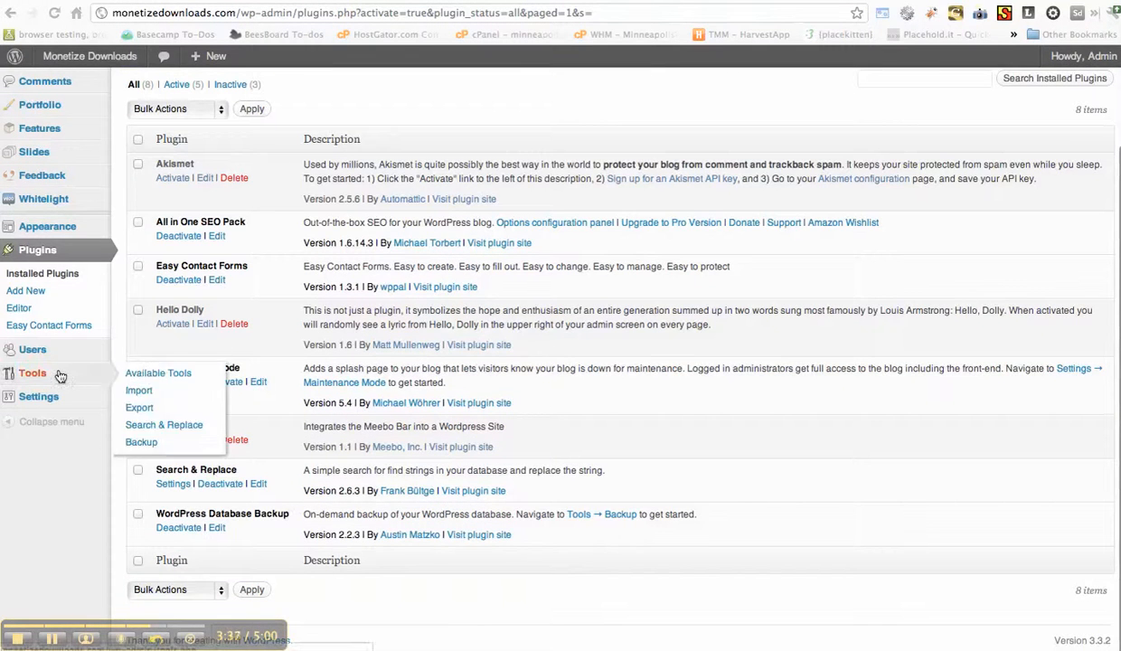
pyautogui.click(140, 440)
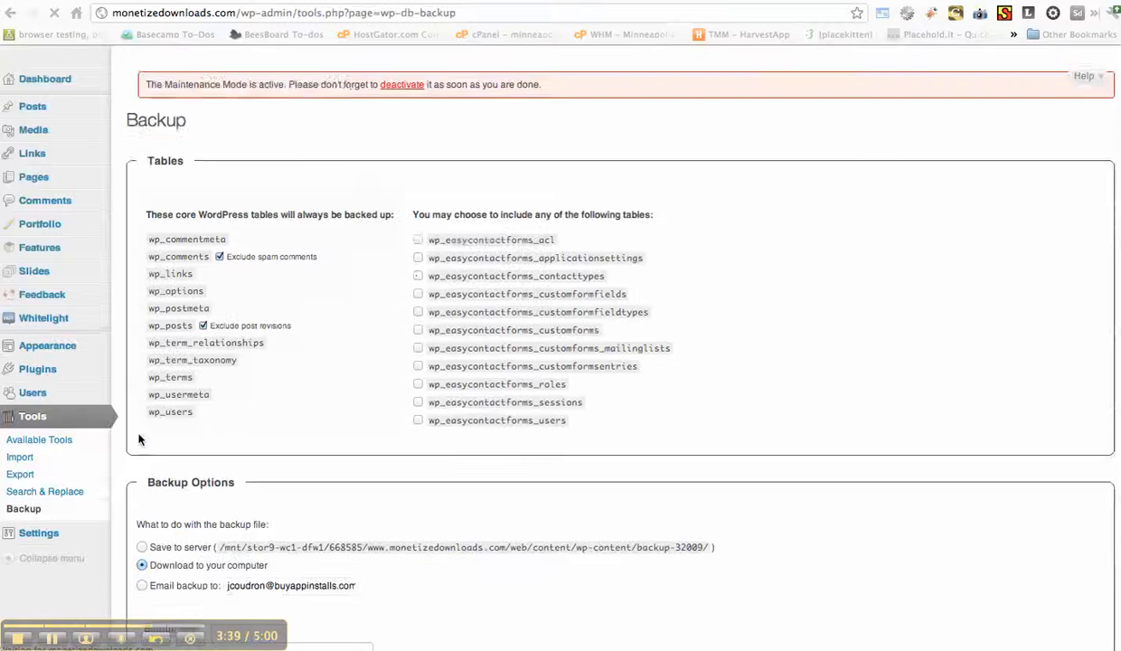
pyautogui.click(418, 266)
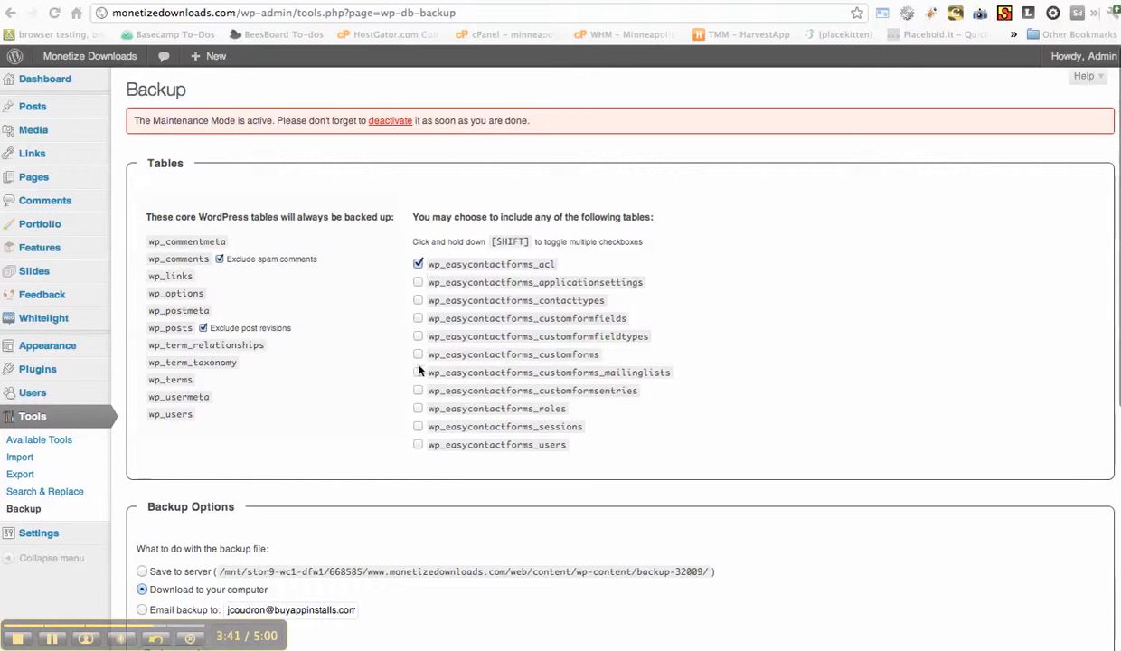
pyautogui.keyDown('shift'); pyautogui.click(417, 445); pyautogui.keyUp('shift')
# - Schedule a once-weekly backup that includes all the wp_easycontactforms tables, keeping the prefilled e-mail recipient, and check the saved schedule
pyautogui.scroll(-4, 352, 444)
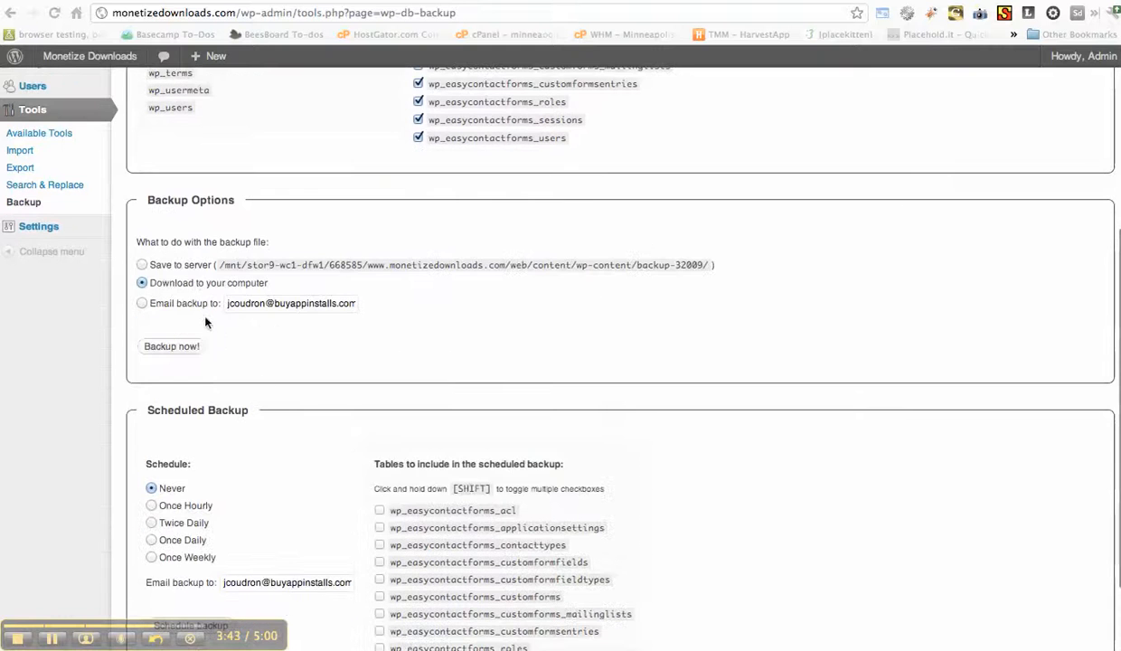
pyautogui.scroll(-3, 209, 406)
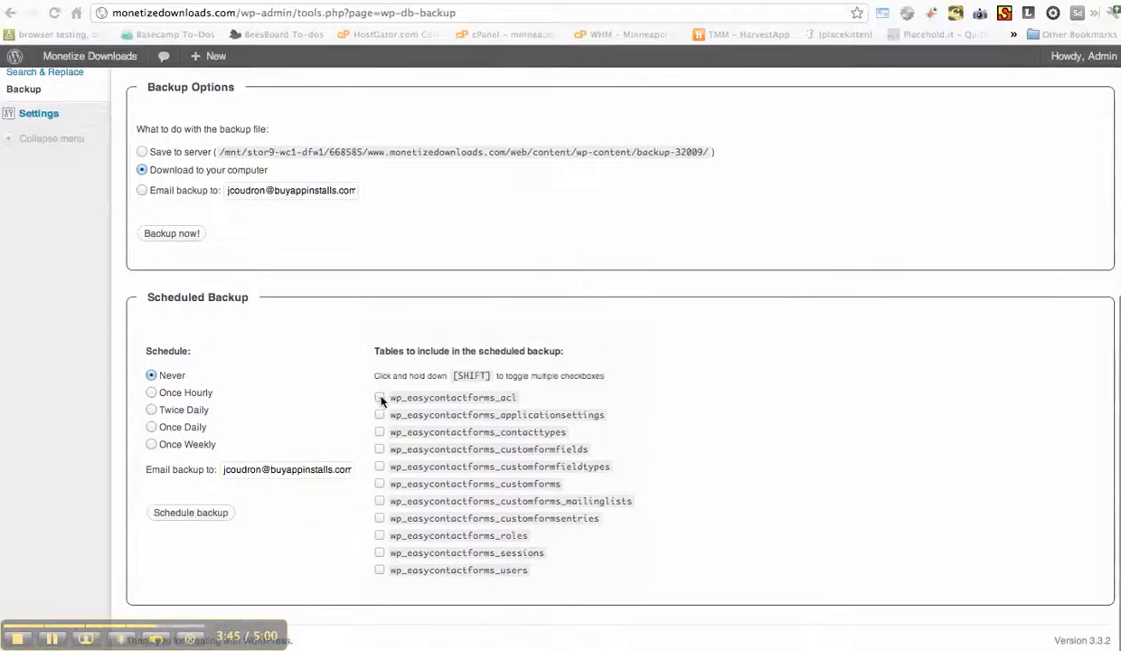
pyautogui.keyDown('shift'); pyautogui.click(379, 571); pyautogui.keyUp('shift')
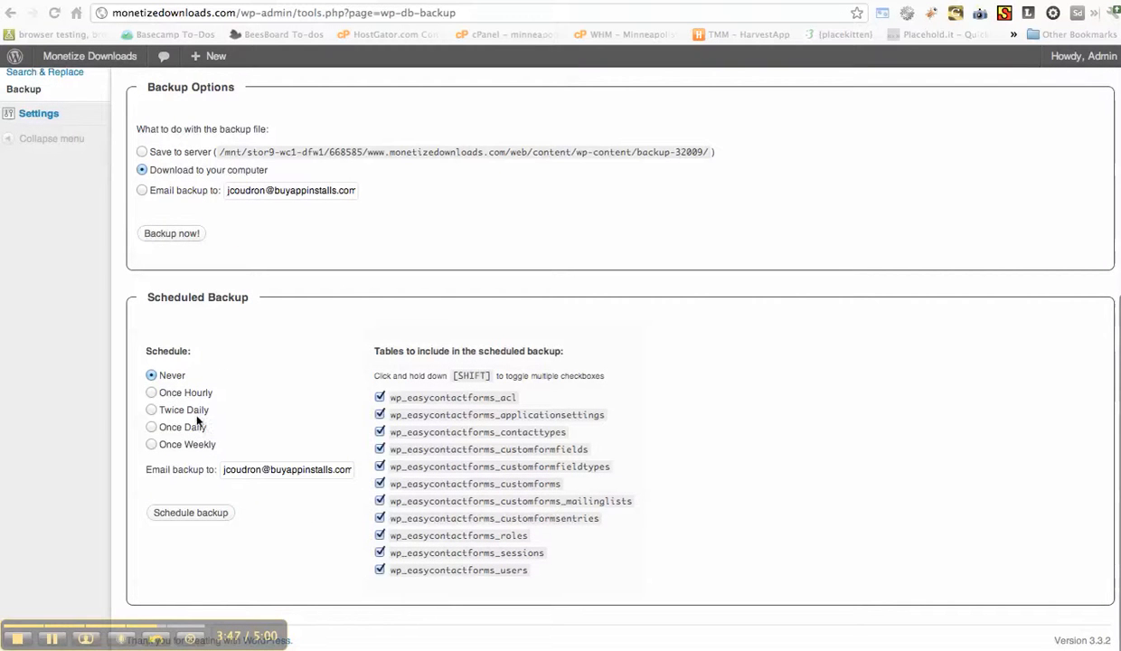
pyautogui.click(152, 444)
pyautogui.moveTo(238, 470); pyautogui.dragTo(355, 471)
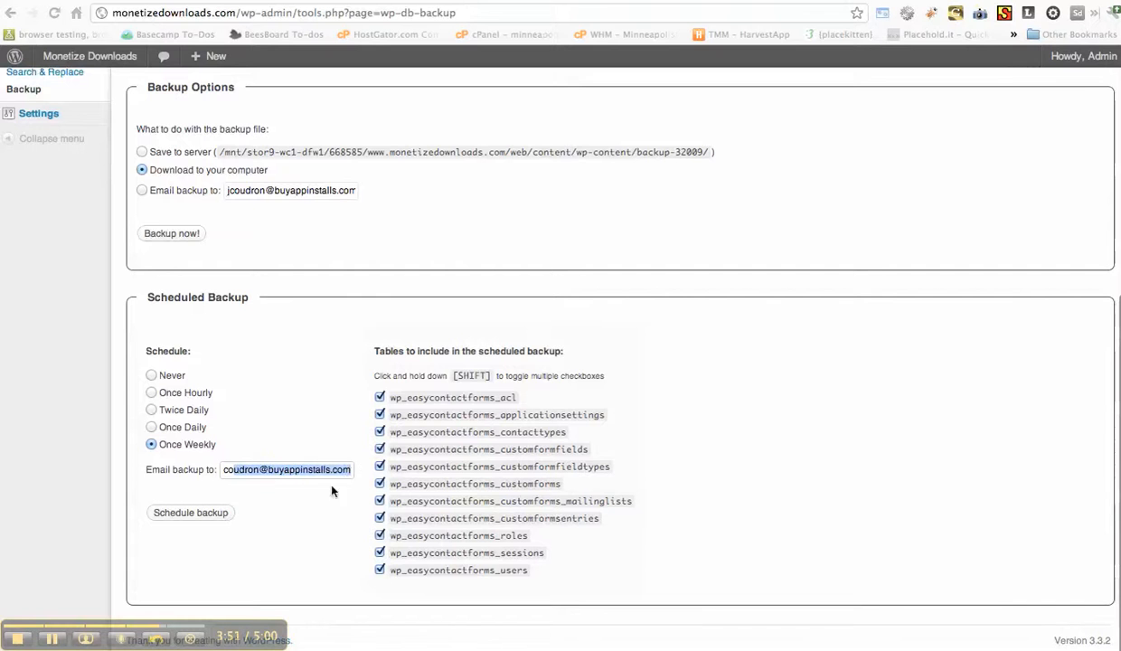
pyautogui.click(206, 510)
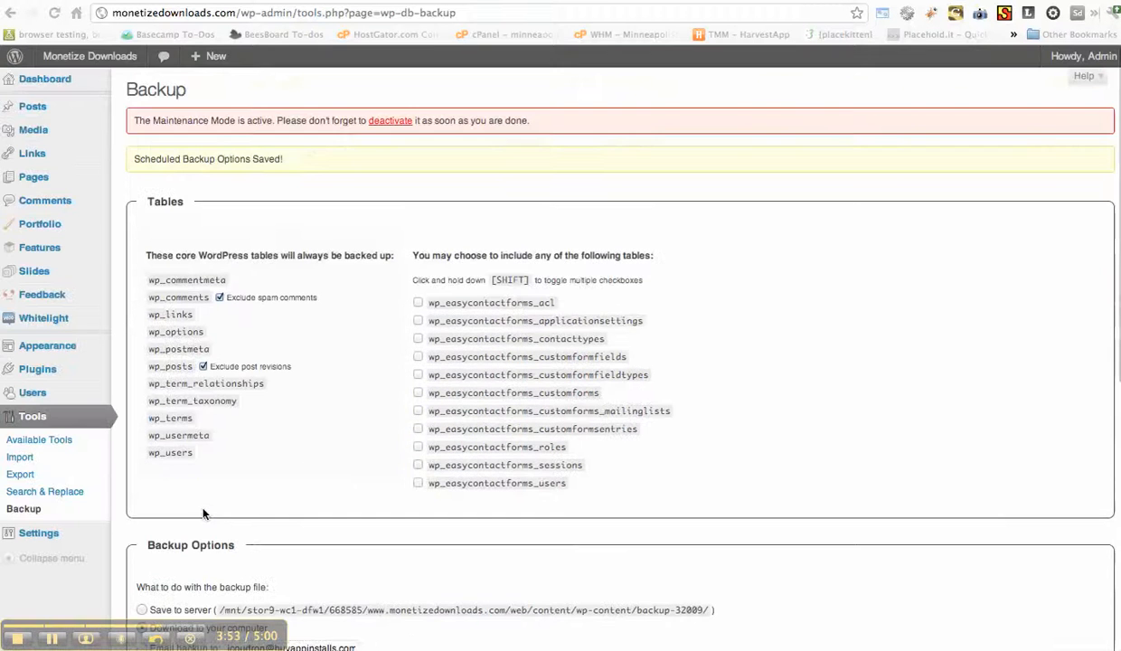
pyautogui.scroll(-10, 287, 393)
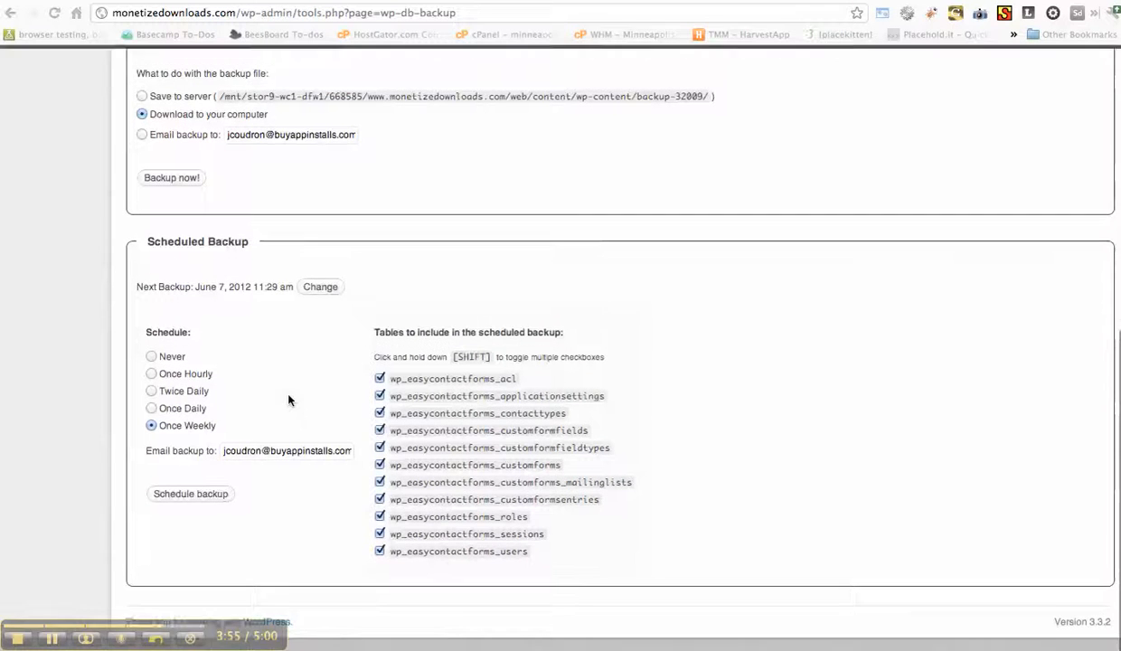